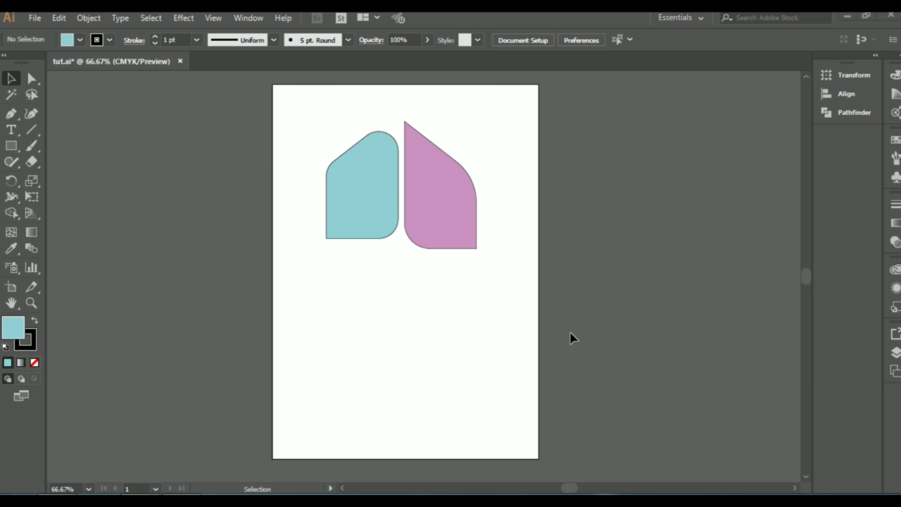
# Move the pink shape right and the blue shape left to leave a clear gap, then select the blue shape.
pyautogui.hscroll(1, 570, 338)
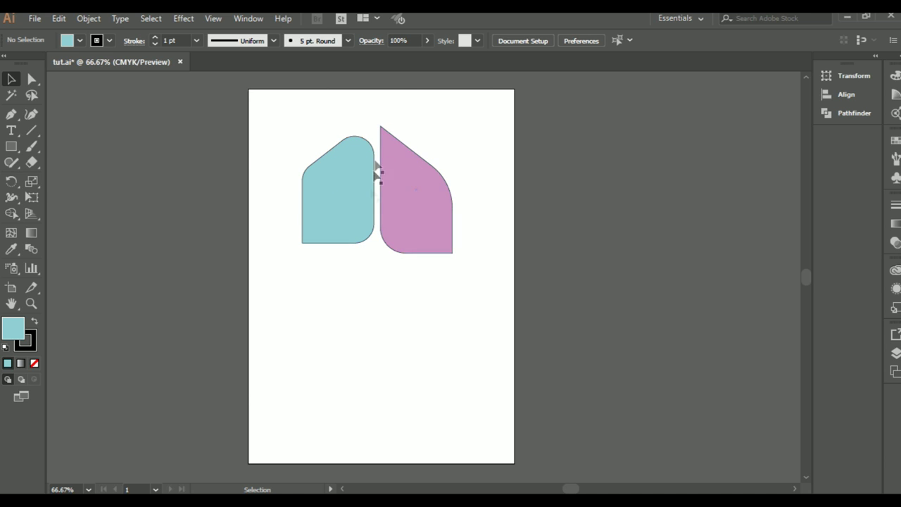
pyautogui.moveTo(406, 203); pyautogui.dragTo(439, 204)
pyautogui.moveTo(350, 205); pyautogui.dragTo(337, 205)
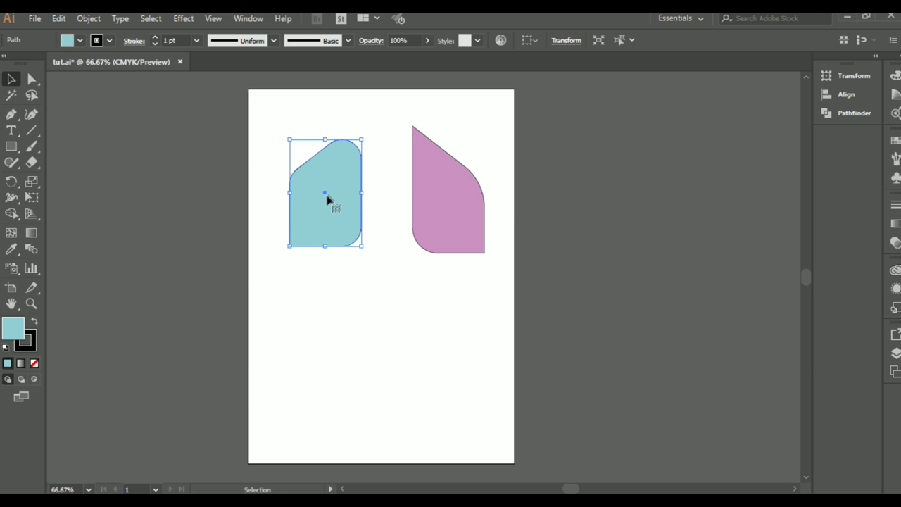
pyautogui.moveTo(428, 189); pyautogui.dragTo(419, 191)
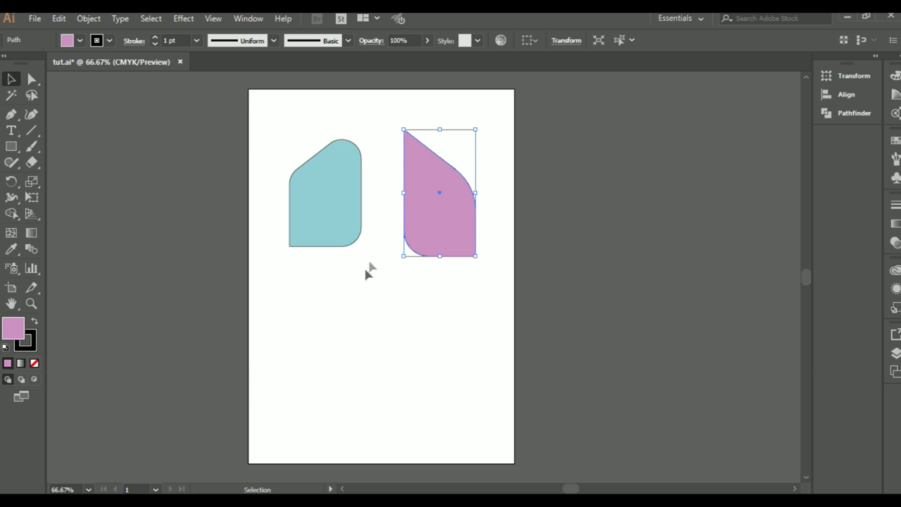
pyautogui.click(324, 200)
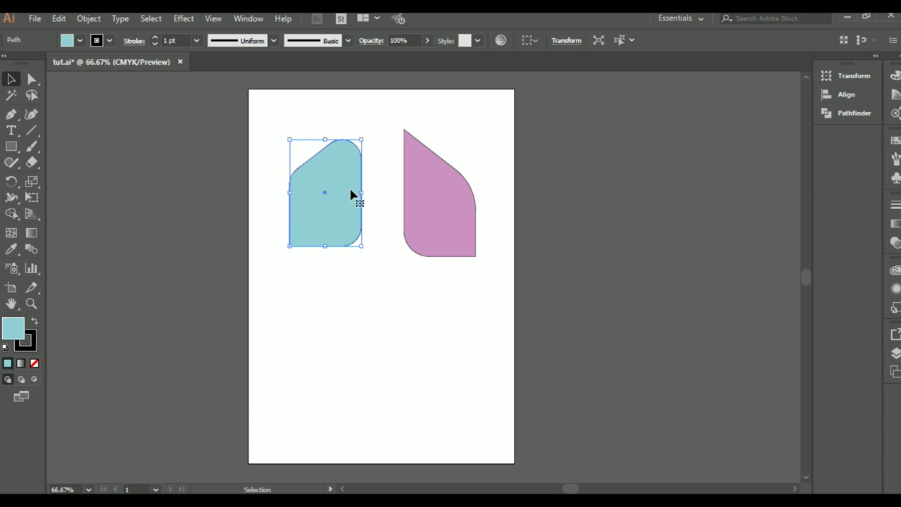
# Delete the blue shape and draw a light-blue square left of the pink shape.
pyautogui.press('Delete')
pyautogui.click(10, 146)
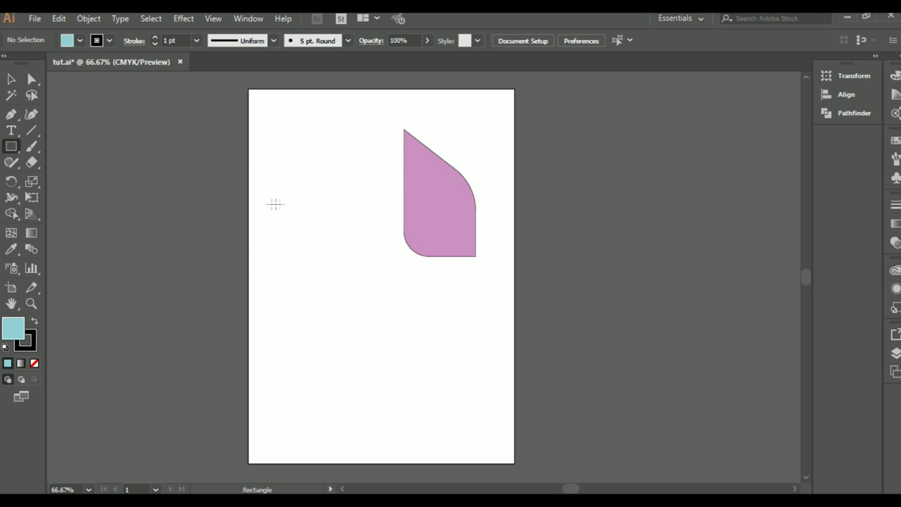
pyautogui.moveTo(280, 170); pyautogui.dragTo(363, 252)
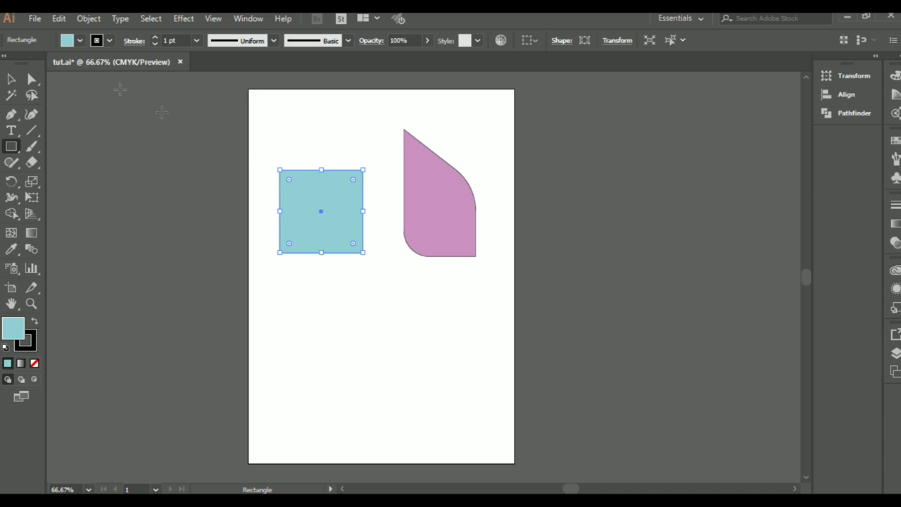
pyautogui.click(11, 79)
# Delete the pink shape and move the square to the middle of the artboard.
pyautogui.click(285, 309)
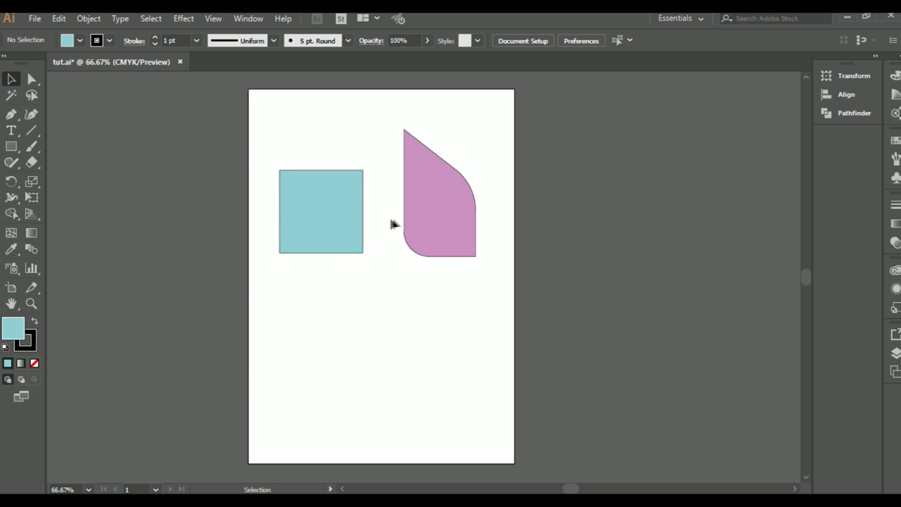
pyautogui.click(406, 218)
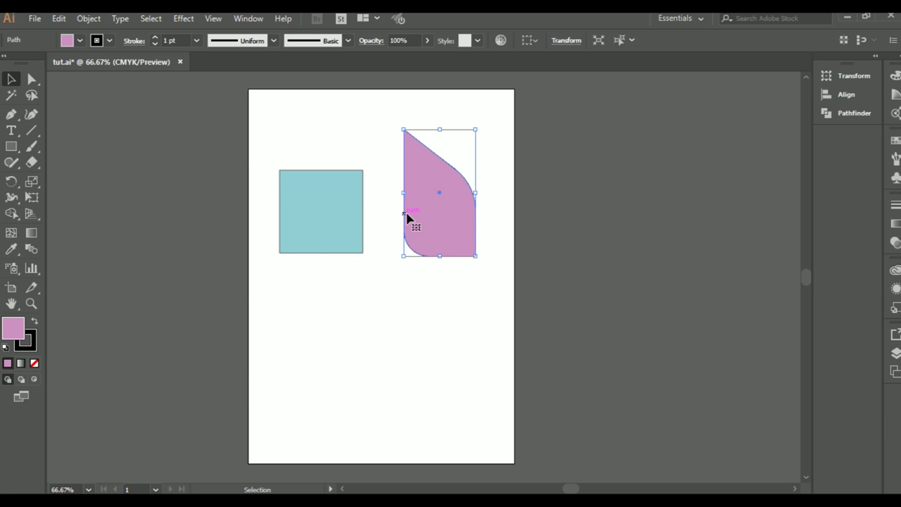
pyautogui.press('Delete')
pyautogui.moveTo(317, 219); pyautogui.dragTo(378, 269)
pyautogui.click(407, 308)
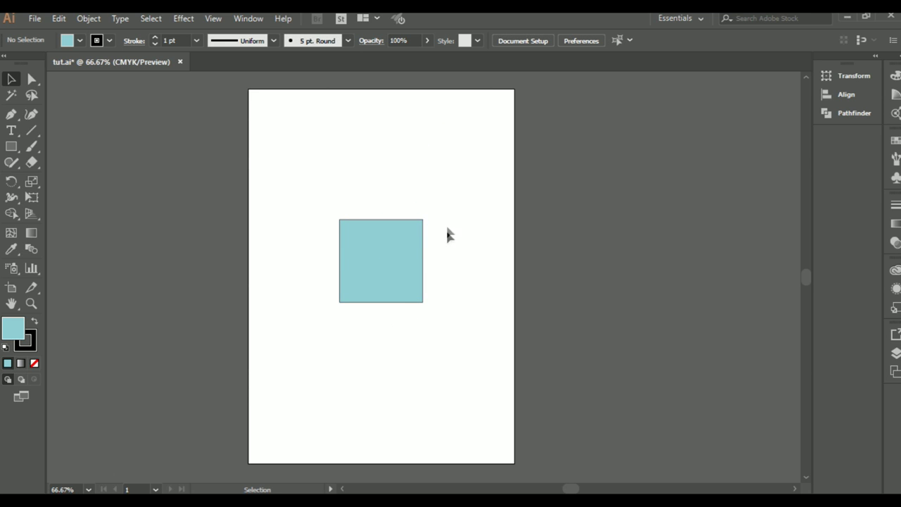
pyautogui.click(383, 262)
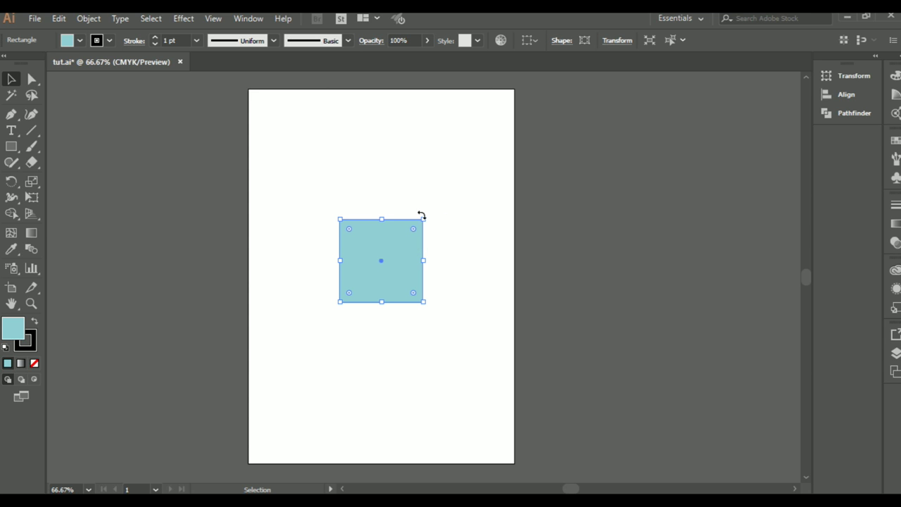
pyautogui.moveTo(423, 218); pyautogui.dragTo(470, 164)
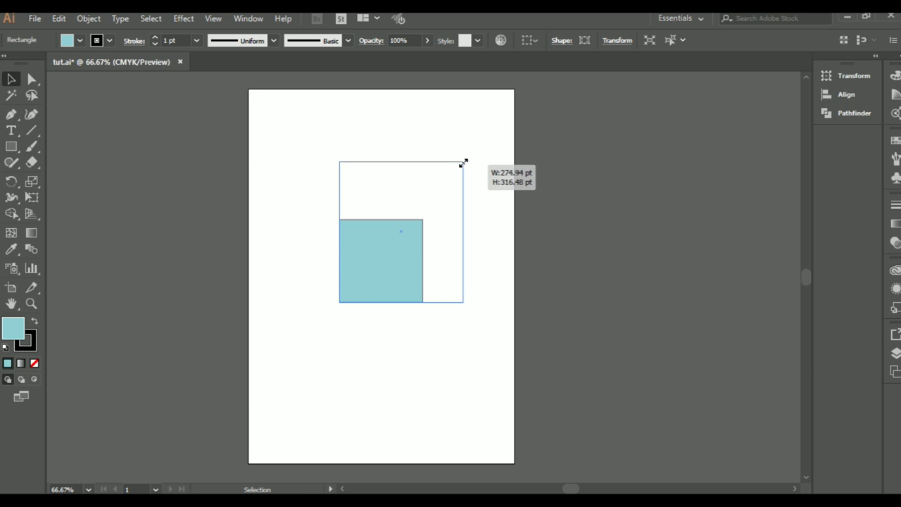
pyautogui.moveTo(470, 164); pyautogui.dragTo(451, 140)
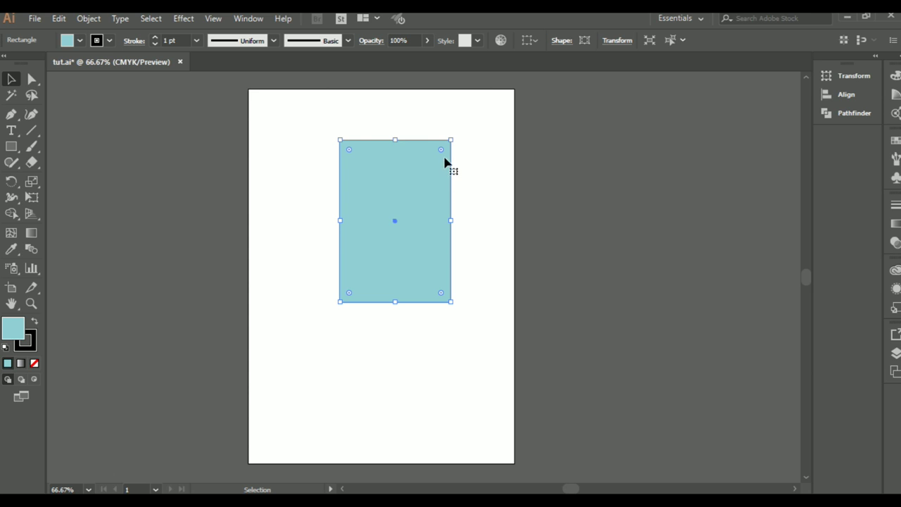
pyautogui.moveTo(450, 140)
pyautogui.mouseDown()
pyautogui.moveTo(374, 262)
pyautogui.moveTo(363, 258)
pyautogui.mouseUp()
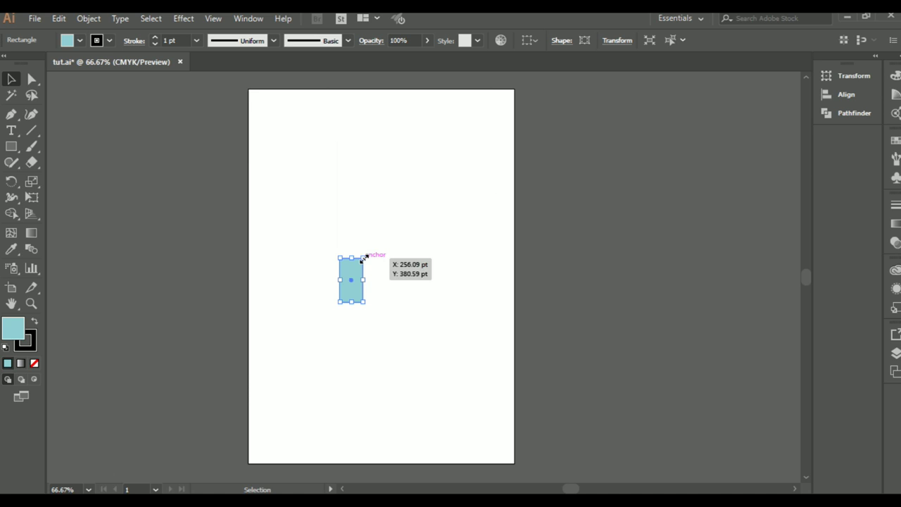
pyautogui.click(390, 338)
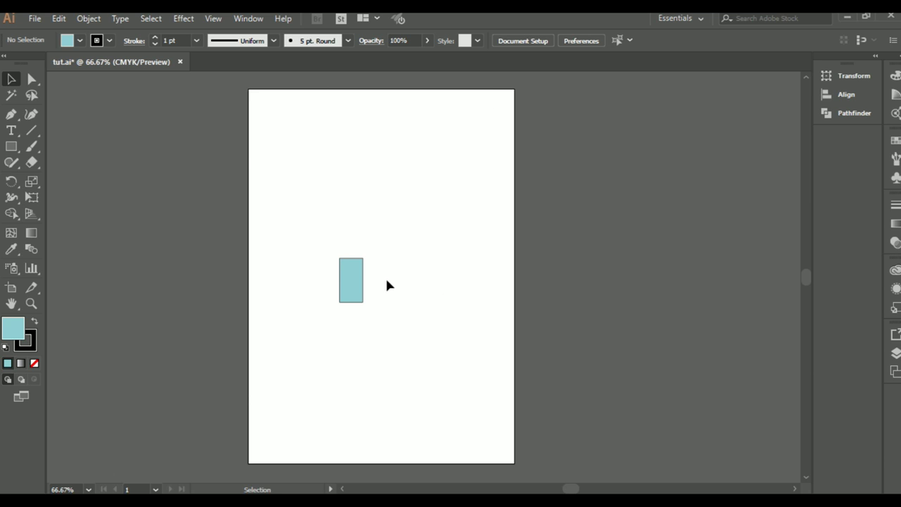
pyautogui.hotkey('ctrl', 'z')
pyautogui.hotkey('ctrl', 'shift', 'z')
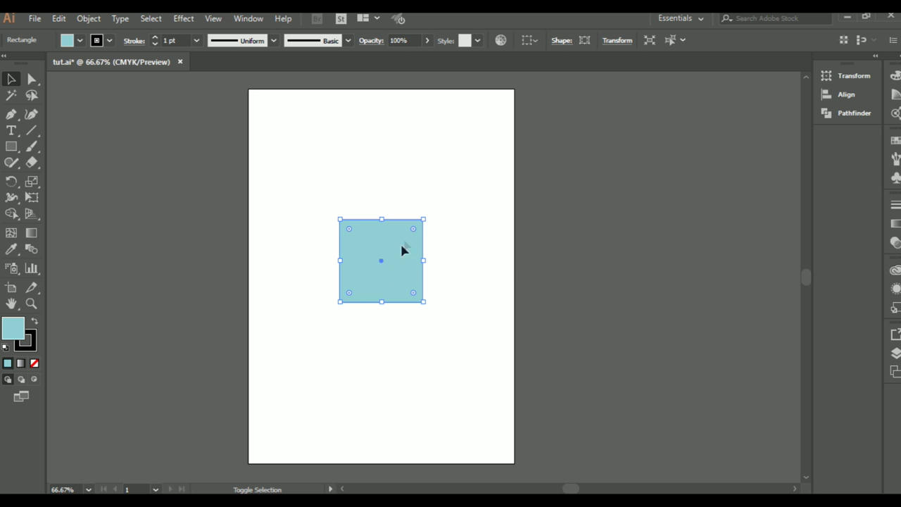
pyautogui.moveTo(423, 218); pyautogui.dragTo(497, 120)
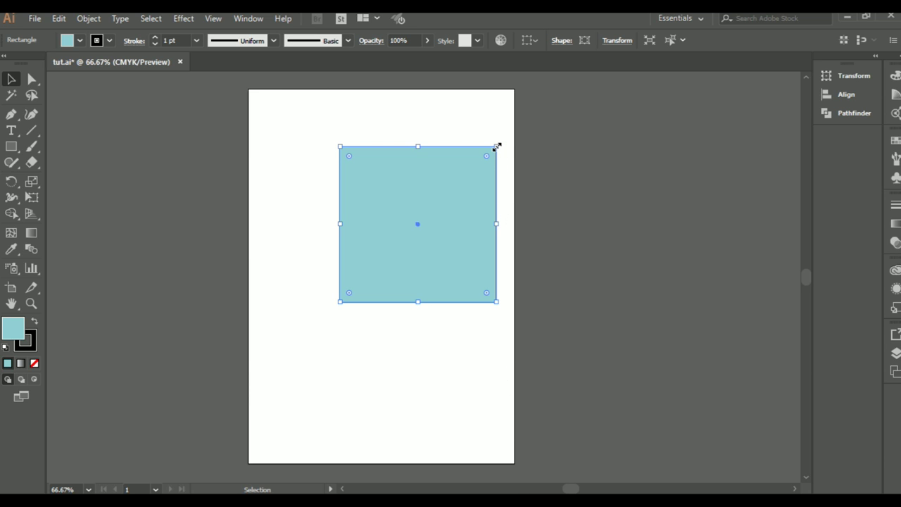
pyautogui.moveTo(496, 145); pyautogui.dragTo(384, 258)
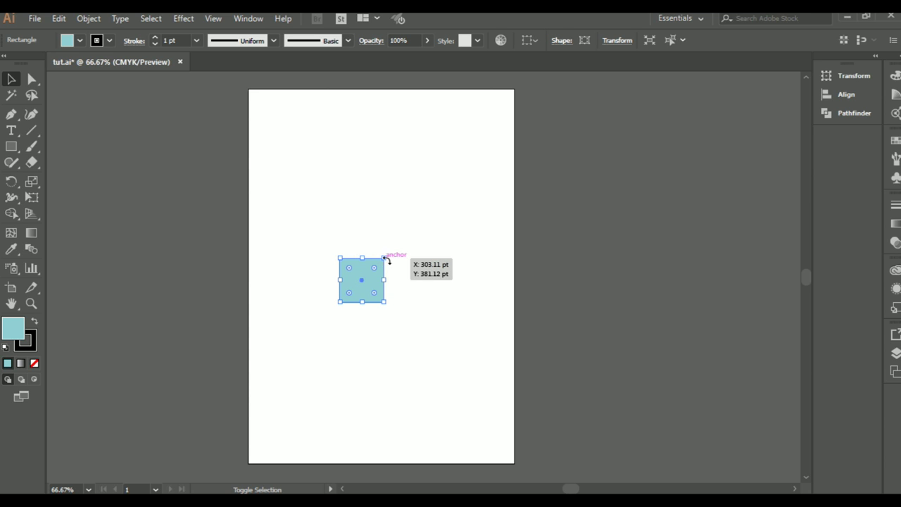
pyautogui.click(471, 275)
pyautogui.press('a')
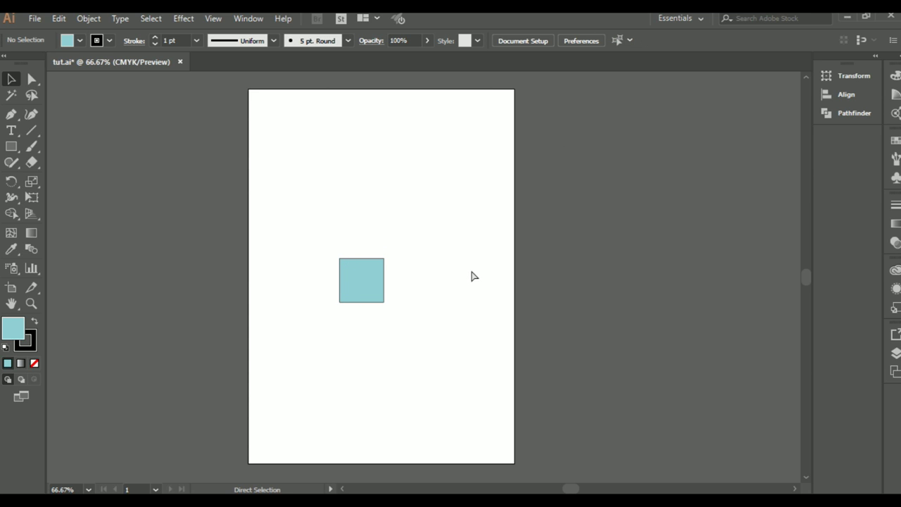
pyautogui.hotkey('ctrl', 'z')
pyautogui.hotkey('ctrl', 'z')
pyautogui.press('v')
pyautogui.click(493, 265)
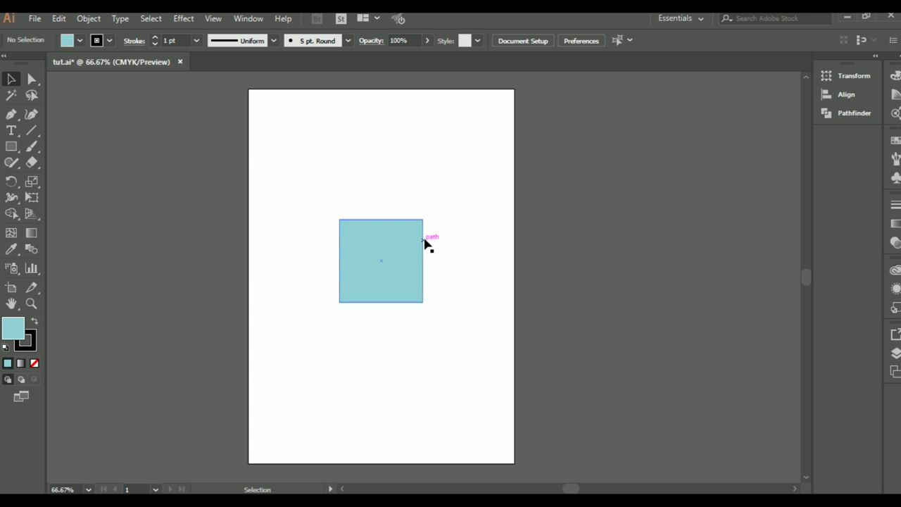
pyautogui.click(411, 246)
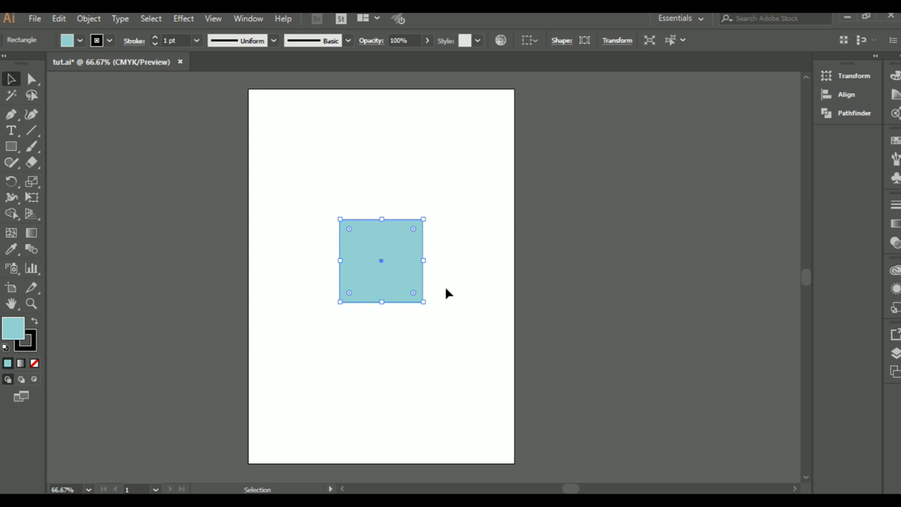
pyautogui.moveTo(423, 219); pyautogui.dragTo(492, 150)
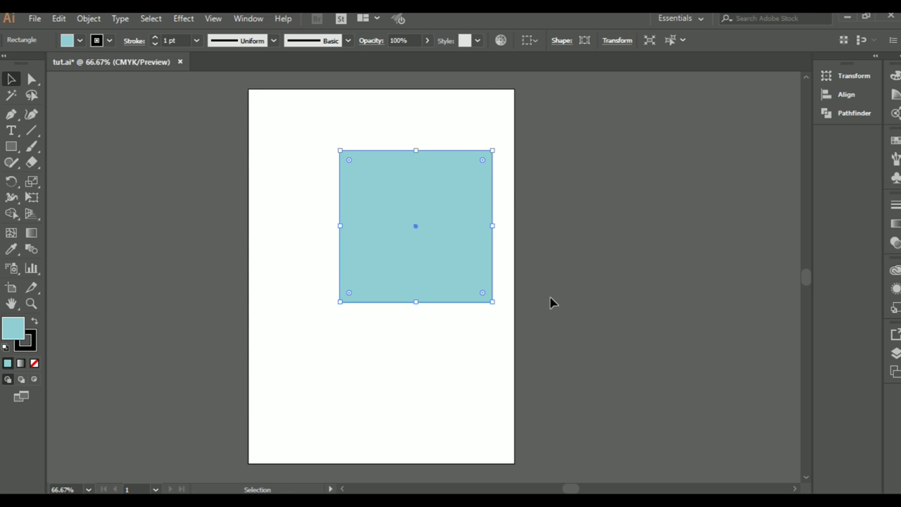
pyautogui.moveTo(492, 150); pyautogui.dragTo(403, 265)
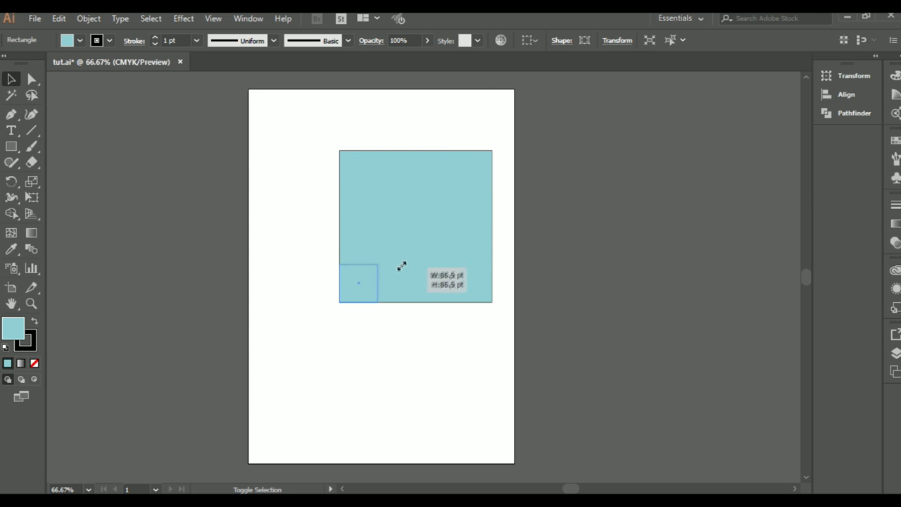
pyautogui.moveTo(402, 265); pyautogui.dragTo(386, 273)
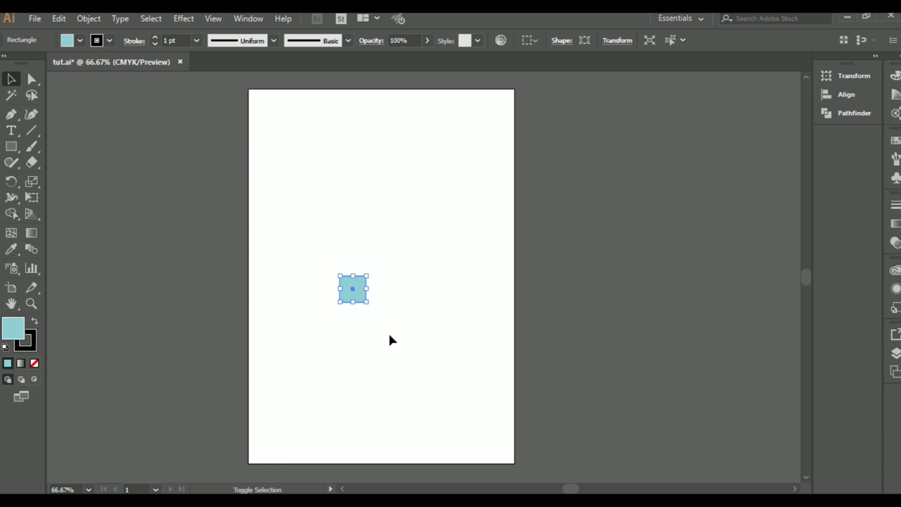
pyautogui.hotkey('ctrl', 'z')
pyautogui.hotkey('ctrl', 'z')
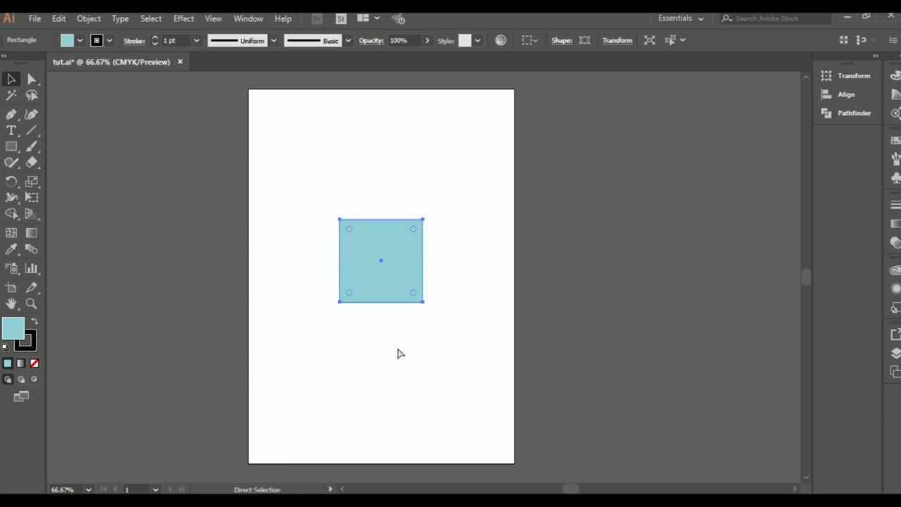
pyautogui.click(397, 348)
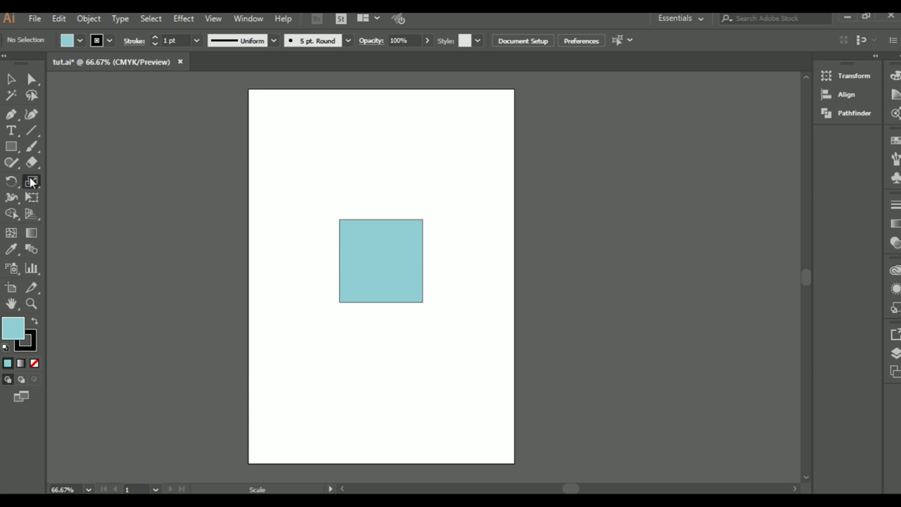
# Try rescaling the square with the Scale tool, including about 194%, then undo back to medium size.
pyautogui.click(379, 263)
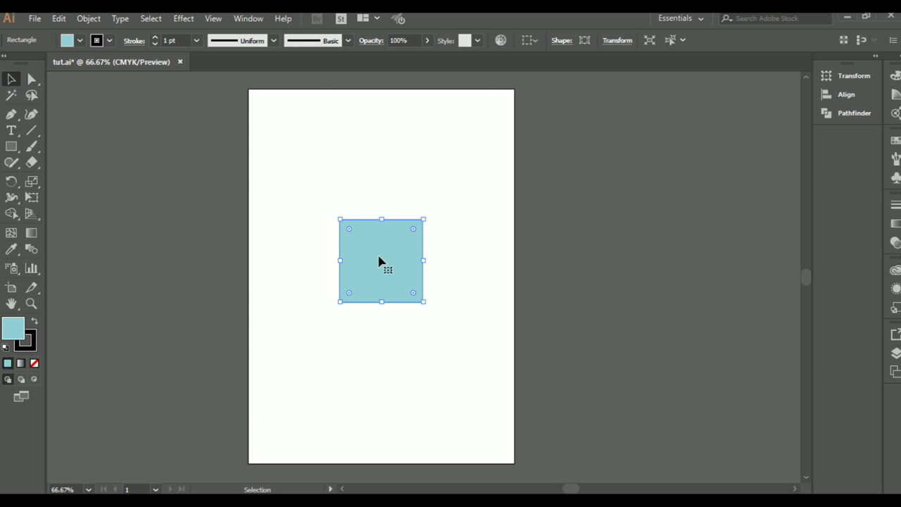
pyautogui.click(31, 183)
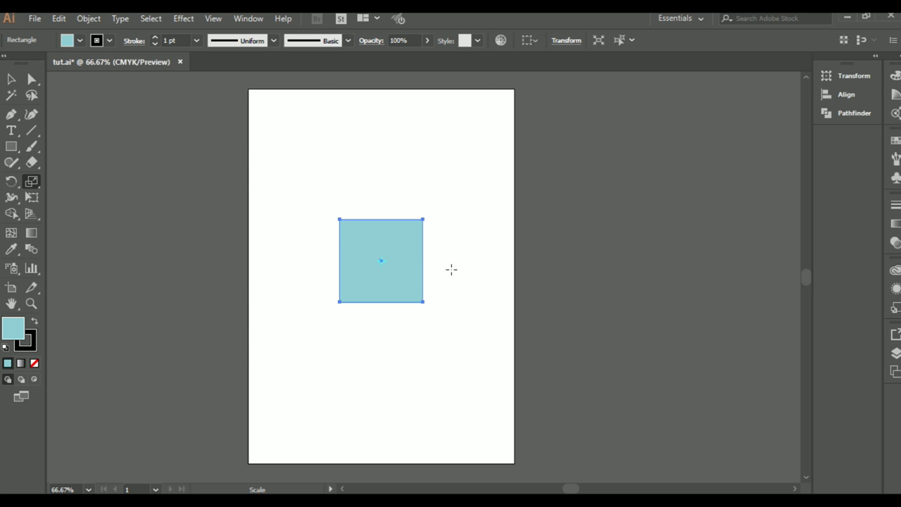
pyautogui.moveTo(457, 247)
pyautogui.mouseDown()
pyautogui.moveTo(481, 223)
pyautogui.moveTo(480, 209)
pyautogui.moveTo(430, 247)
pyautogui.mouseUp()
pyautogui.hotkey('ctrl', 'z')
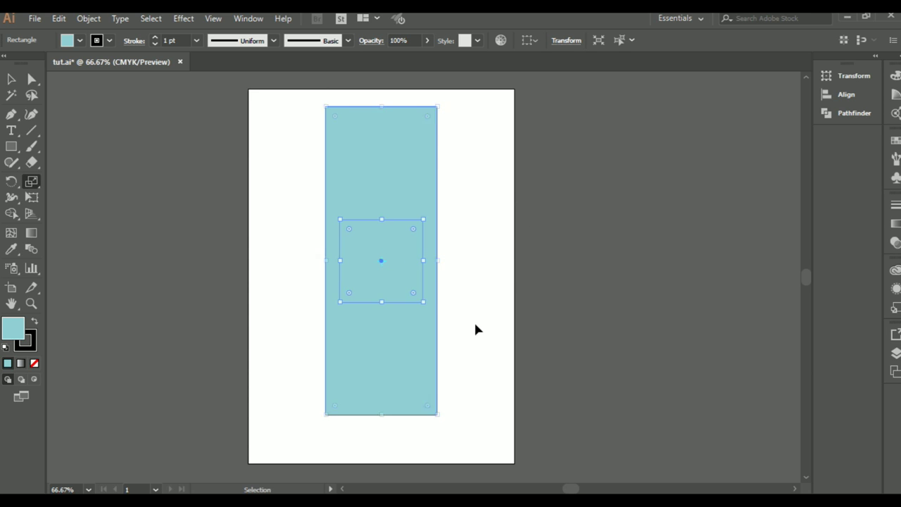
pyautogui.hotkey('ctrl', 'z')
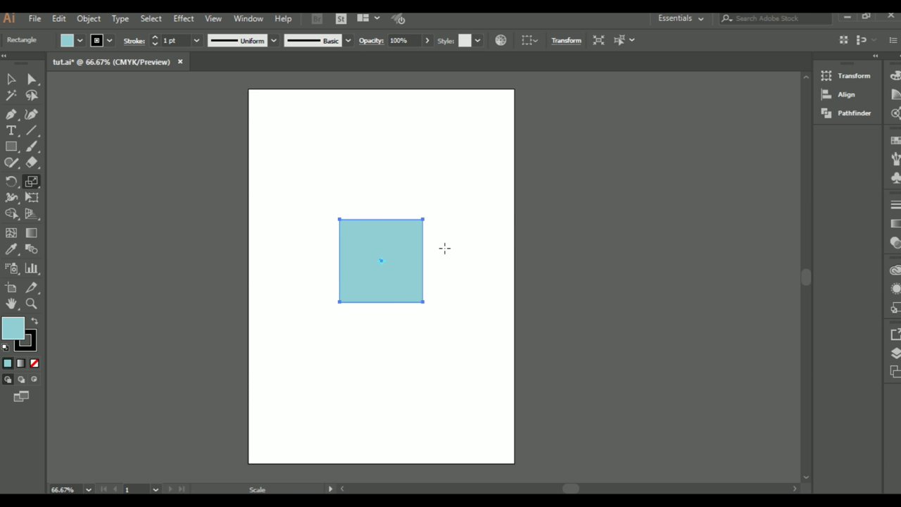
pyautogui.moveTo(444, 219)
pyautogui.mouseDown()
pyautogui.moveTo(486, 166)
pyautogui.moveTo(474, 203)
pyautogui.moveTo(442, 237)
pyautogui.mouseUp()
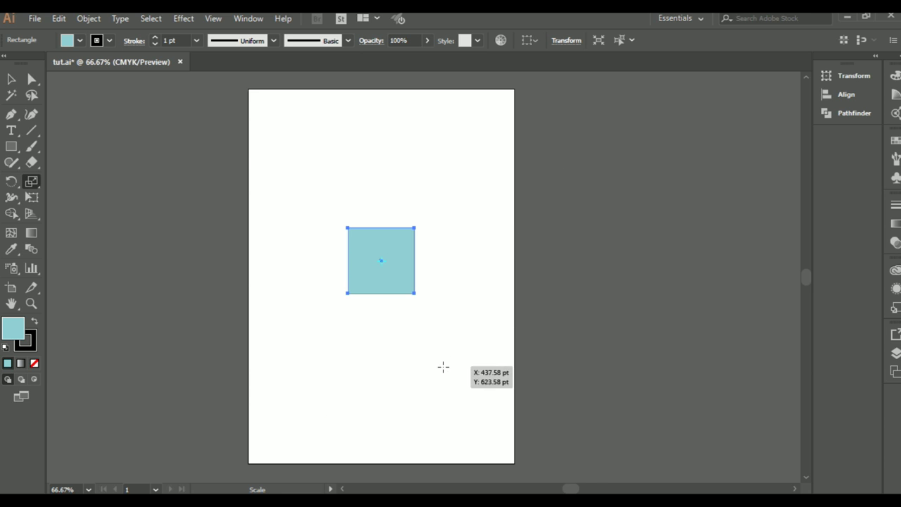
pyautogui.hotkey('ctrl', 'z')
pyautogui.hotkey('ctrl', 'z')
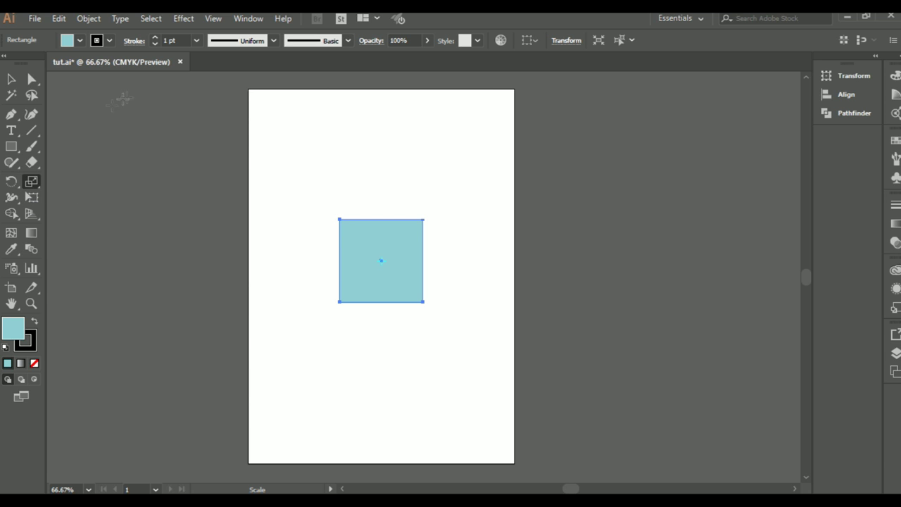
pyautogui.click(32, 202)
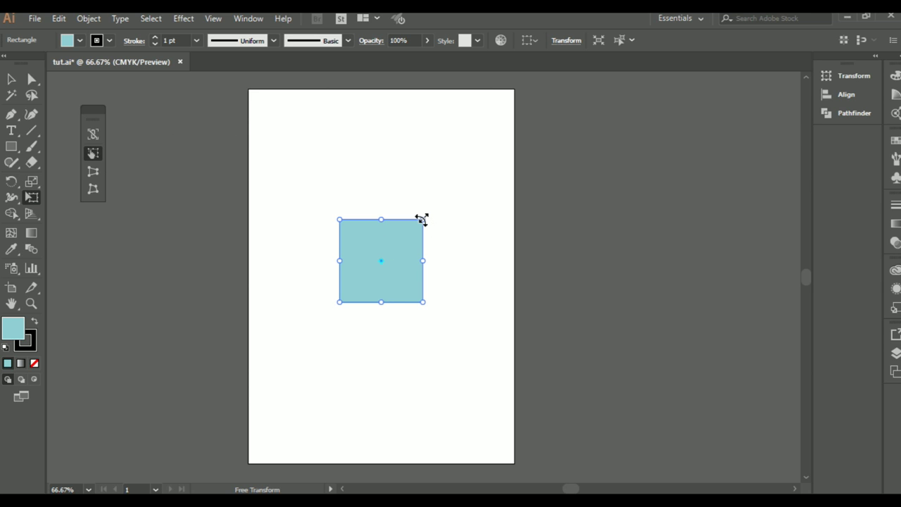
pyautogui.moveTo(423, 219)
pyautogui.mouseDown()
pyautogui.moveTo(470, 164)
pyautogui.moveTo(392, 252)
pyautogui.mouseUp()
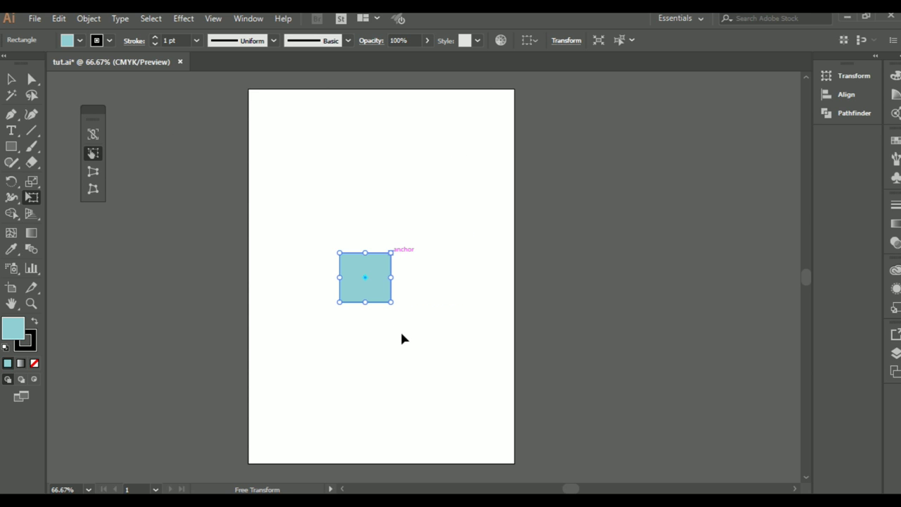
pyautogui.hotkey('ctrl', 'z')
pyautogui.hotkey('ctrl', 'z')
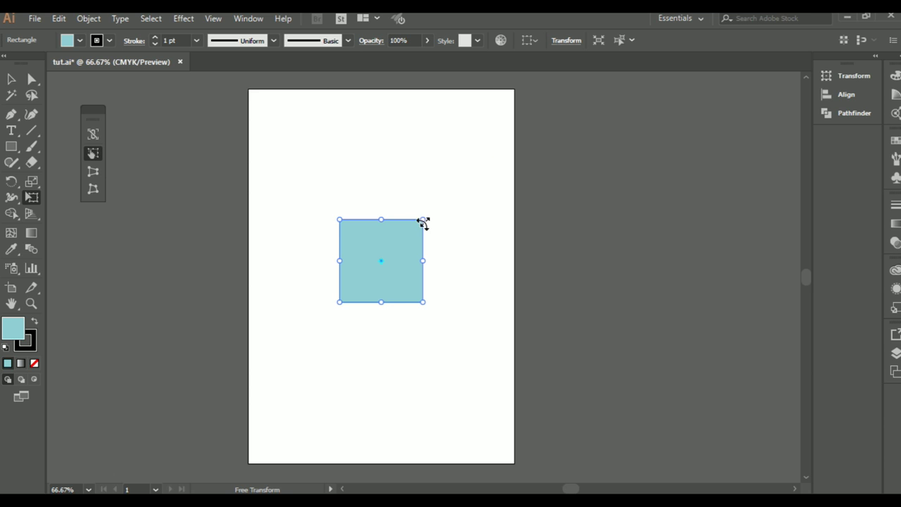
pyautogui.moveTo(423, 220)
pyautogui.mouseDown()
pyautogui.moveTo(504, 138)
pyautogui.moveTo(426, 224)
pyautogui.mouseUp()
pyautogui.hotkey('ctrl', 'z')
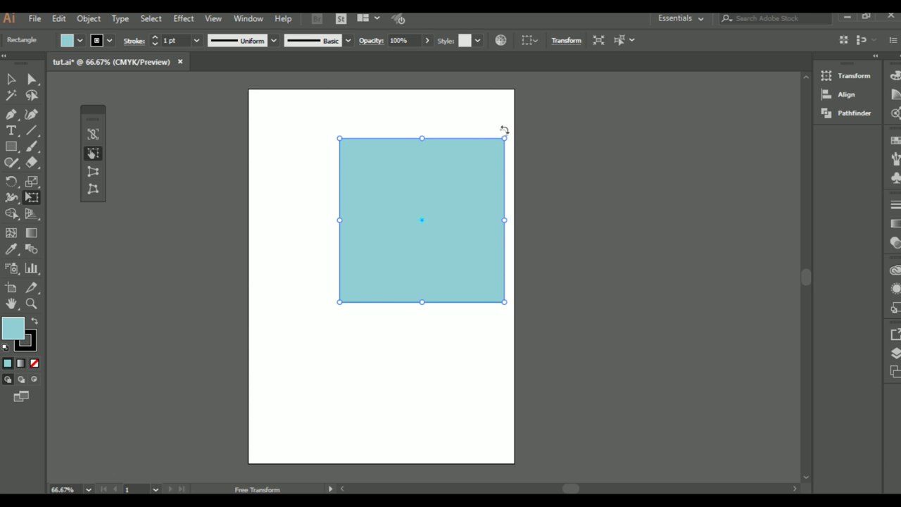
pyautogui.moveTo(504, 138)
pyautogui.mouseDown()
pyautogui.moveTo(409, 234)
pyautogui.moveTo(423, 219)
pyautogui.mouseUp()
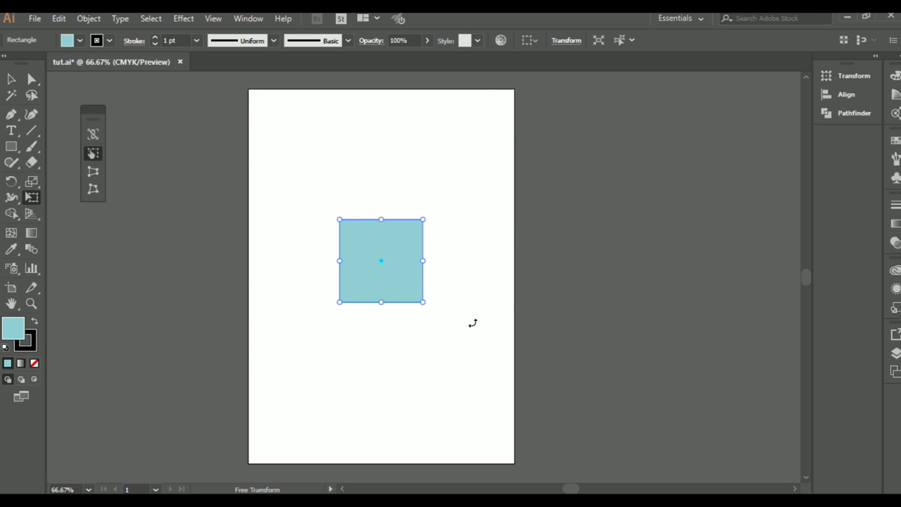
pyautogui.click(13, 79)
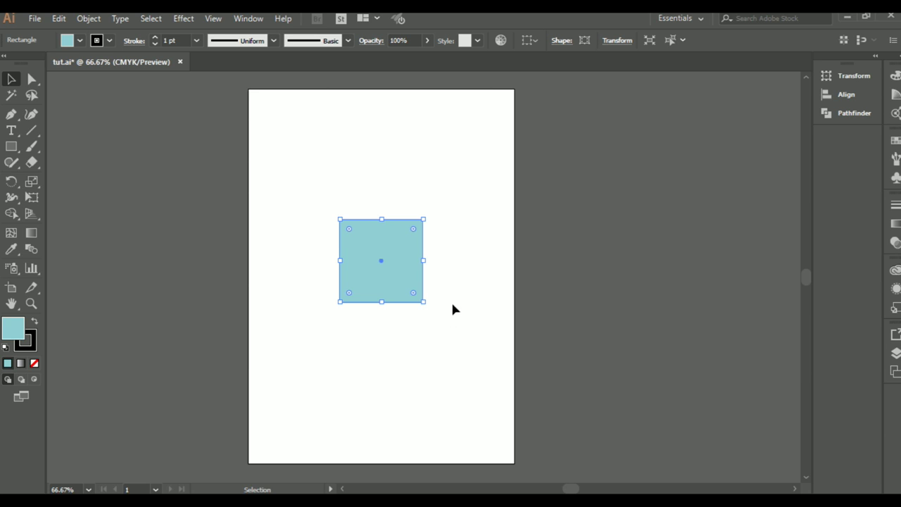
pyautogui.press('l')
pyautogui.press('Delete')
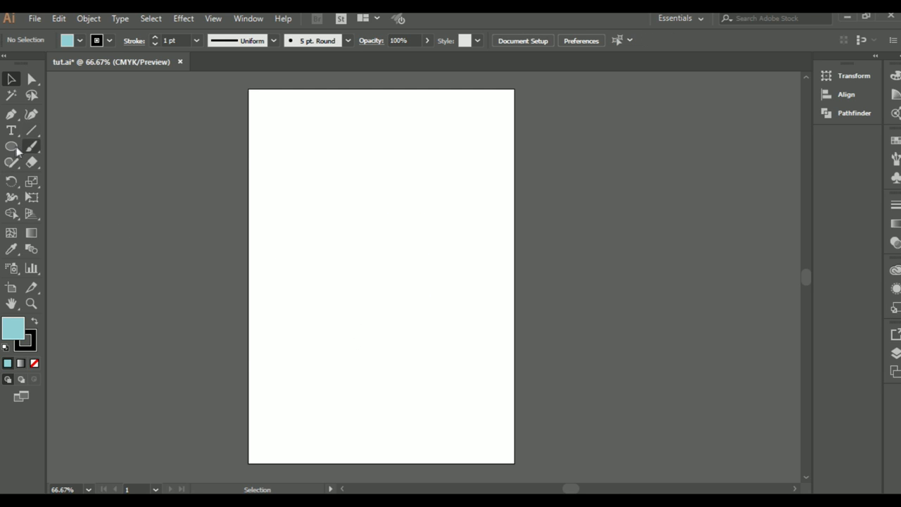
# Draw a tall narrow ellipse about 62.5 × 288 pt and move it toward the artboard centre.
pyautogui.click(11, 147)
pyautogui.moveTo(352, 181)
pyautogui.mouseDown()
pyautogui.moveTo(384, 328)
pyautogui.moveTo(381, 308)
pyautogui.mouseUp()
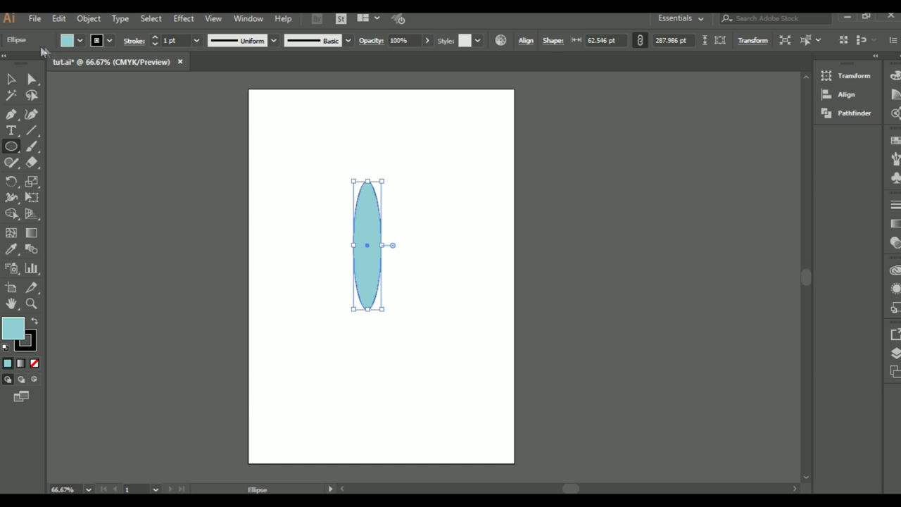
pyautogui.click(11, 79)
pyautogui.moveTo(369, 224); pyautogui.dragTo(385, 222)
pyautogui.click(433, 246)
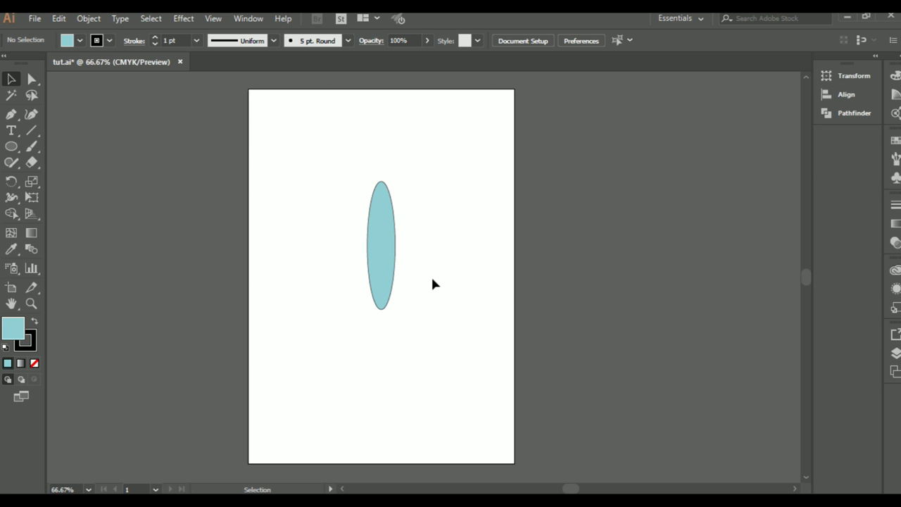
pyautogui.click(383, 236)
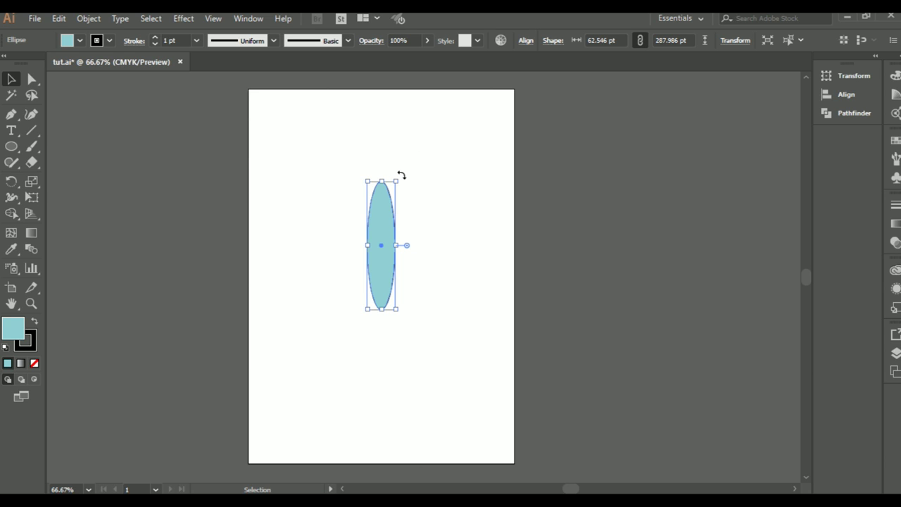
pyautogui.moveTo(401, 174); pyautogui.dragTo(416, 208)
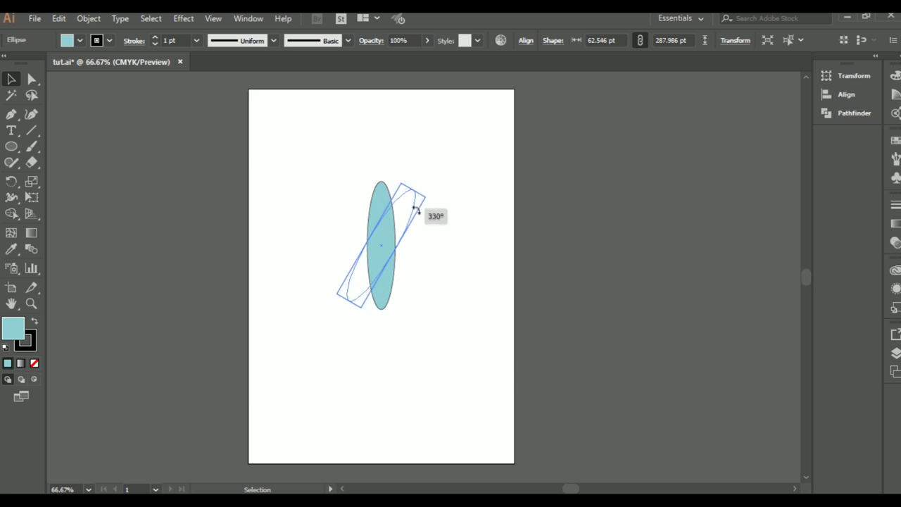
pyautogui.moveTo(416, 208)
pyautogui.mouseDown()
pyautogui.moveTo(418, 254)
pyautogui.moveTo(399, 296)
pyautogui.moveTo(347, 303)
pyautogui.moveTo(331, 282)
pyautogui.moveTo(335, 289)
pyautogui.mouseUp()
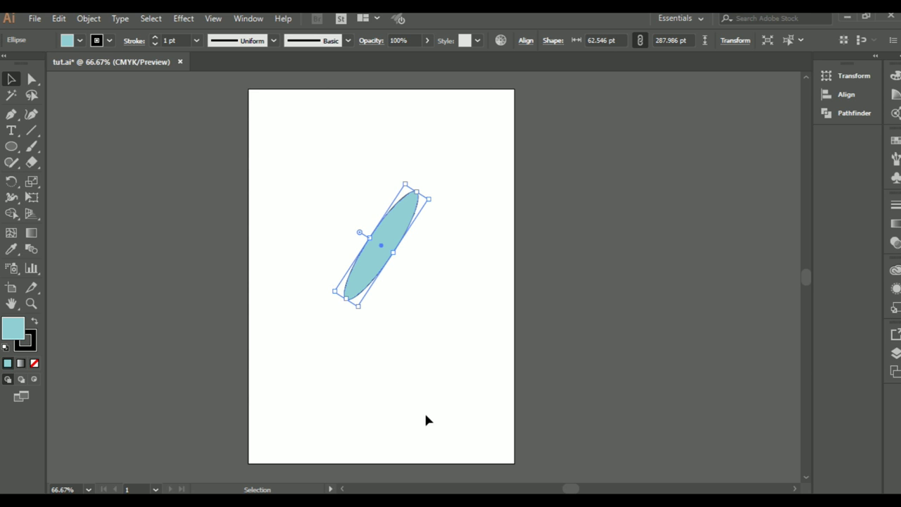
pyautogui.moveTo(433, 196); pyautogui.dragTo(418, 267)
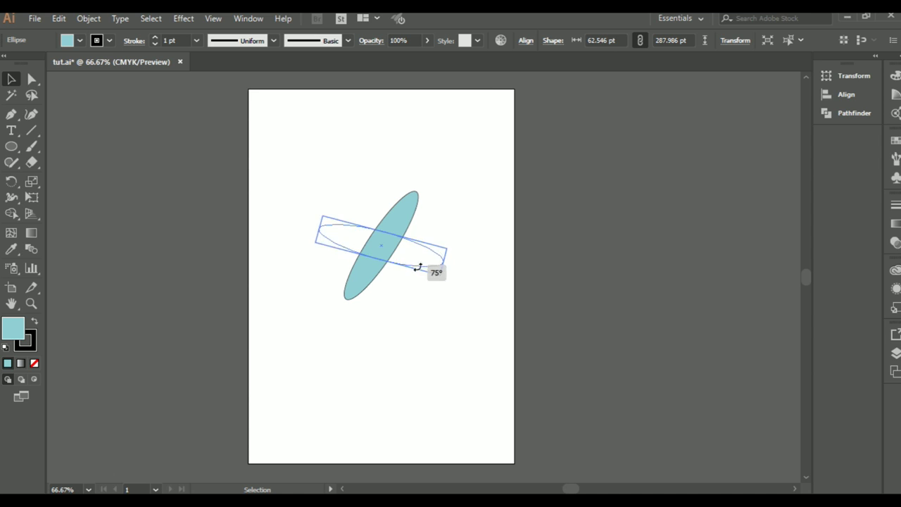
pyautogui.moveTo(418, 267); pyautogui.dragTo(404, 295)
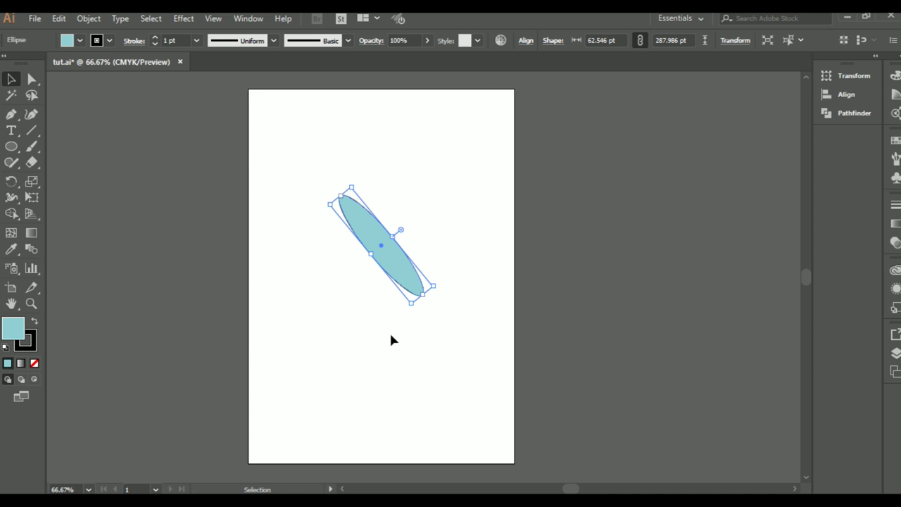
pyautogui.hotkey('ctrl', 'z')
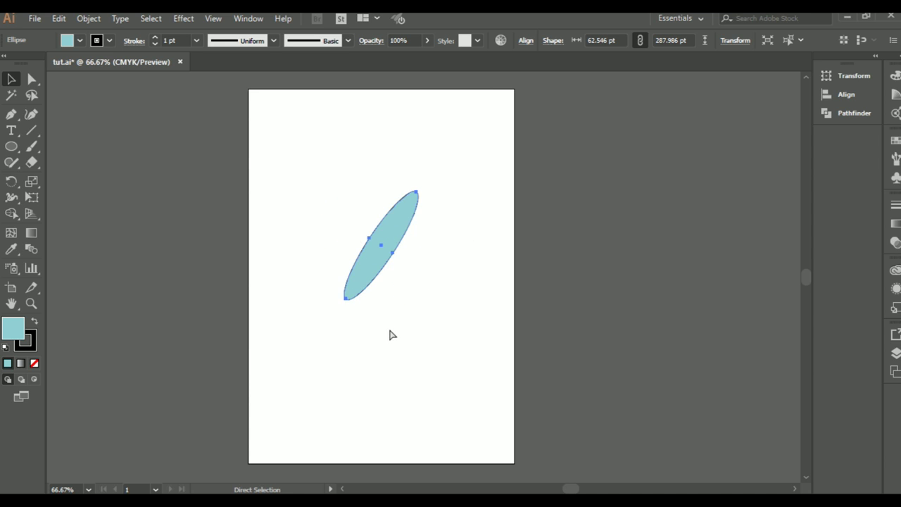
pyautogui.hotkey('ctrl', 'z')
pyautogui.hotkey('ctrl', 'z')
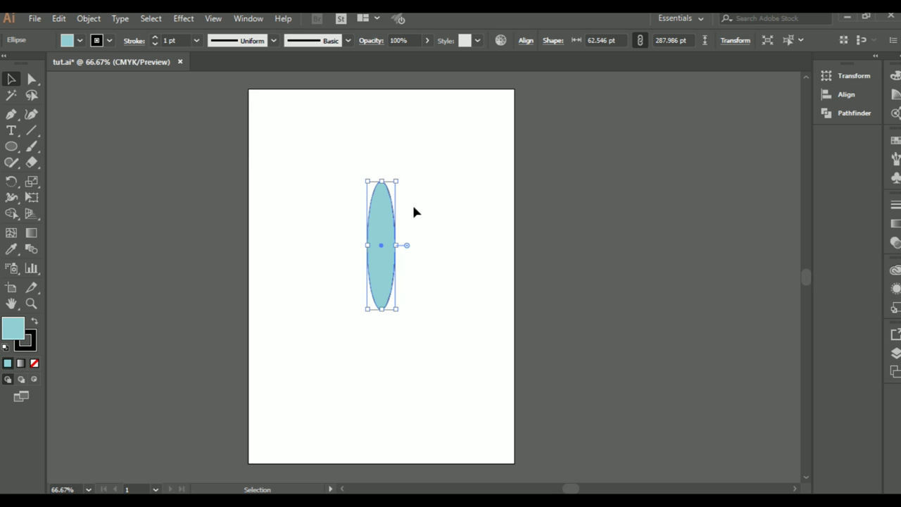
pyautogui.click(10, 182)
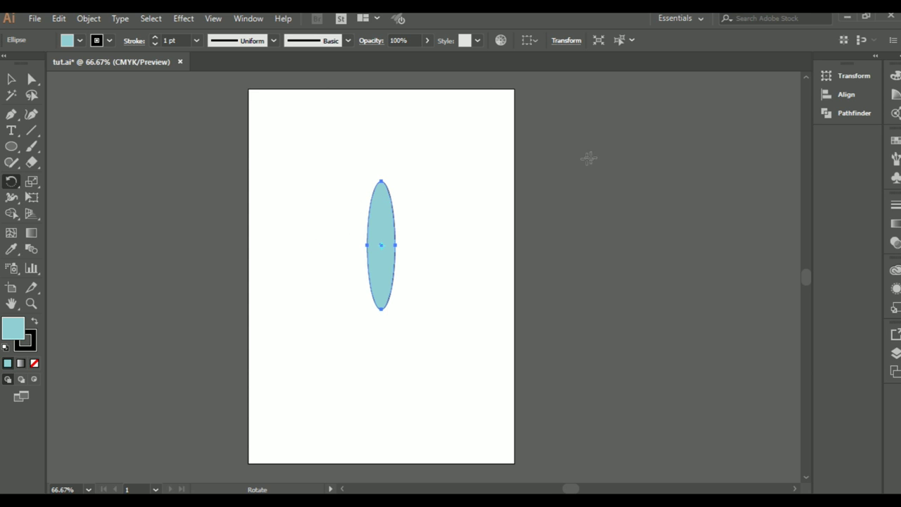
# Try rotating the ellipse diagonally with Free Transform and its bounding box, undoing the tilt.
pyautogui.moveTo(603, 103); pyautogui.dragTo(575, 407)
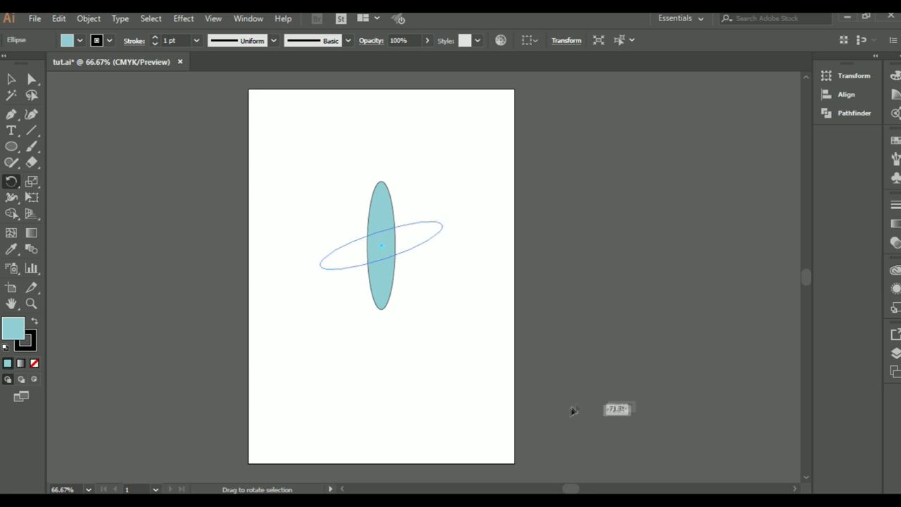
pyautogui.moveTo(575, 406); pyautogui.dragTo(334, 418)
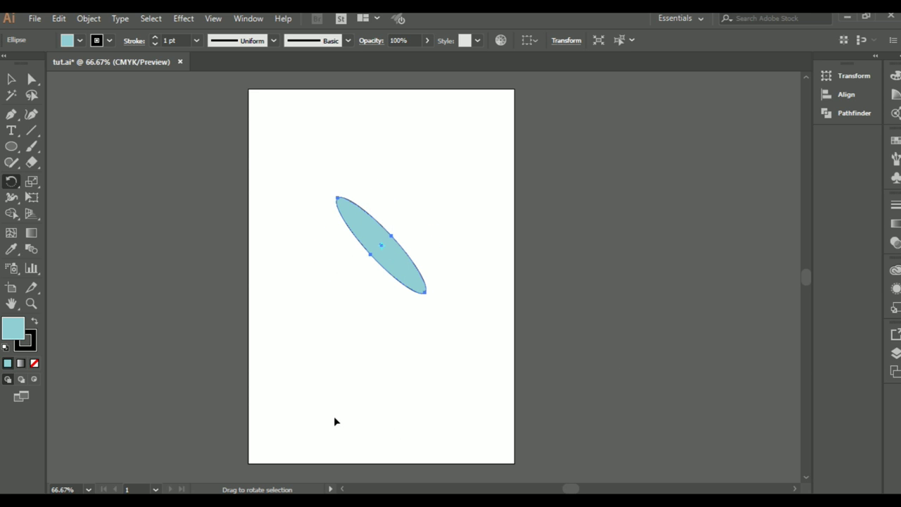
pyautogui.hotkey('ctrl', 'z')
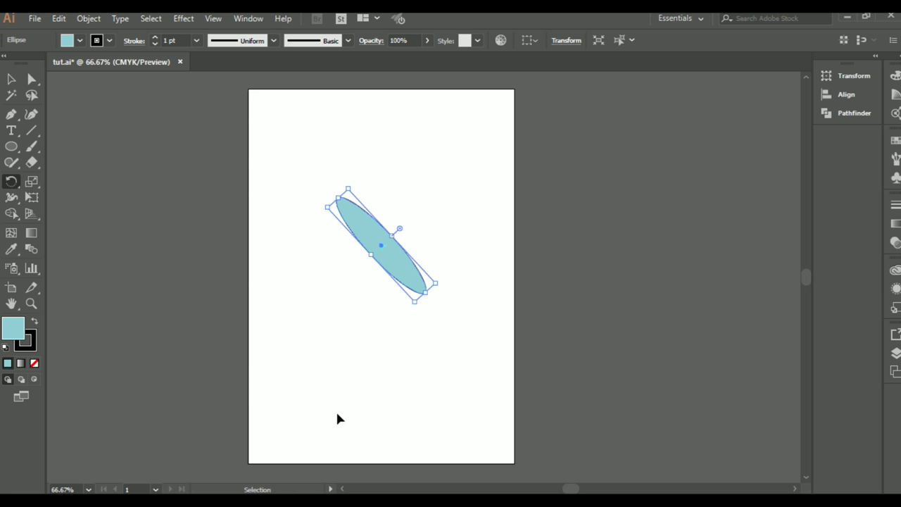
pyautogui.click(12, 79)
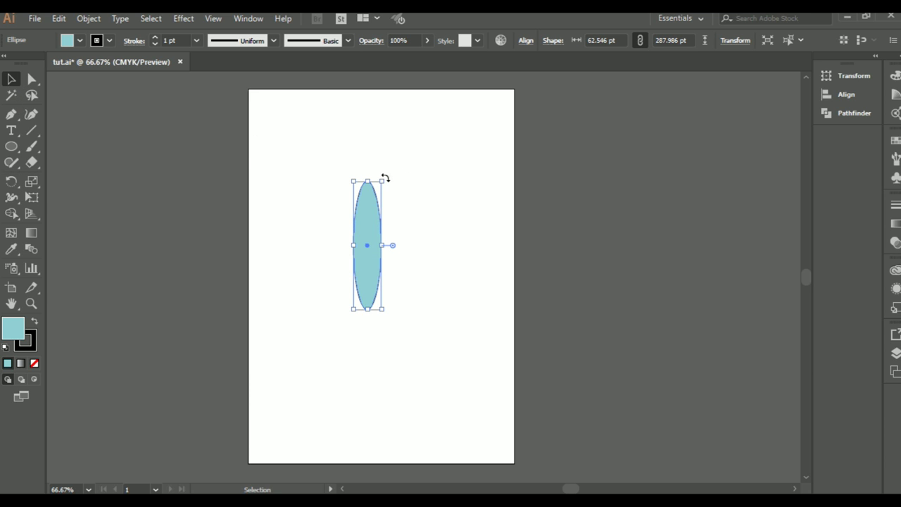
pyautogui.moveTo(385, 179); pyautogui.dragTo(376, 331)
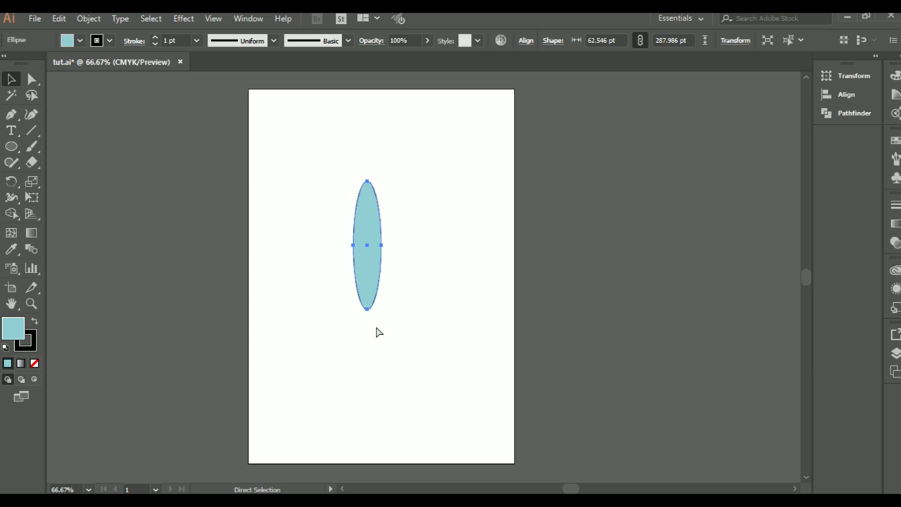
# Try tilting the ellipse about 24° with the Rotate tool, then undo it.
pyautogui.click(12, 183)
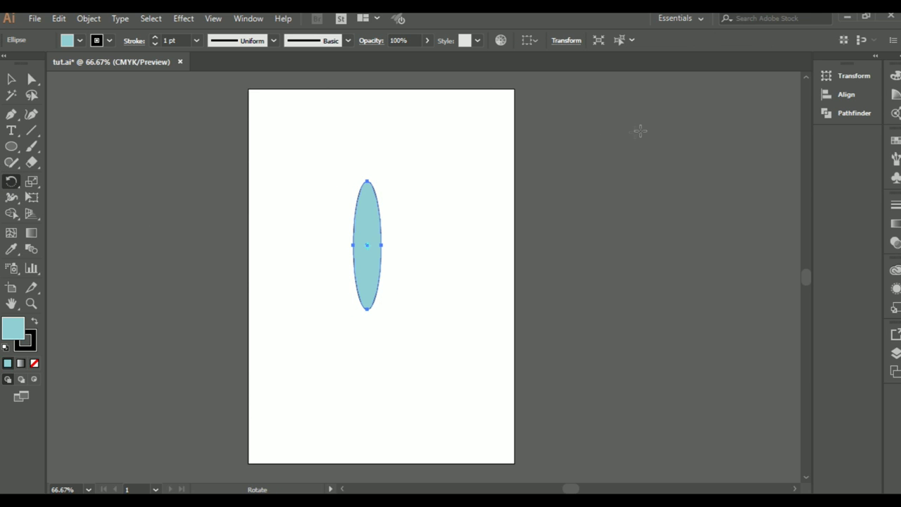
pyautogui.moveTo(655, 181); pyautogui.dragTo(495, 379)
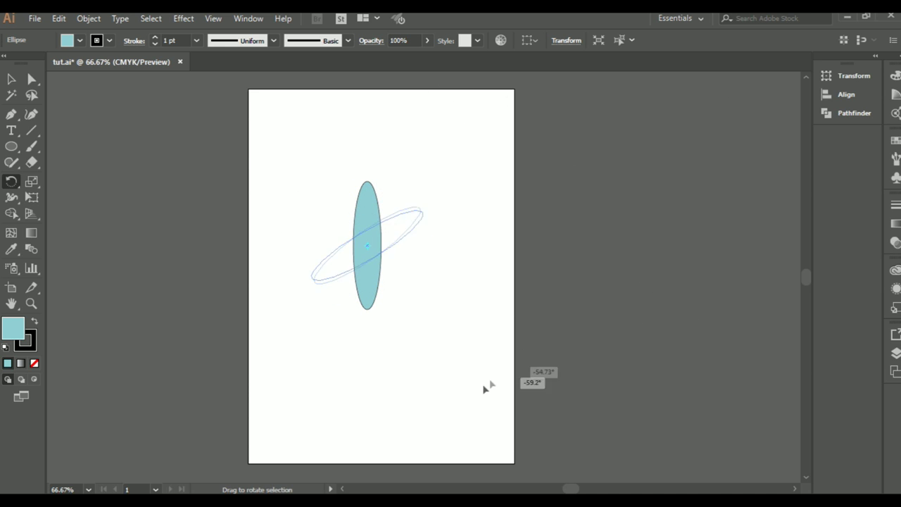
pyautogui.moveTo(495, 379); pyautogui.dragTo(561, 284)
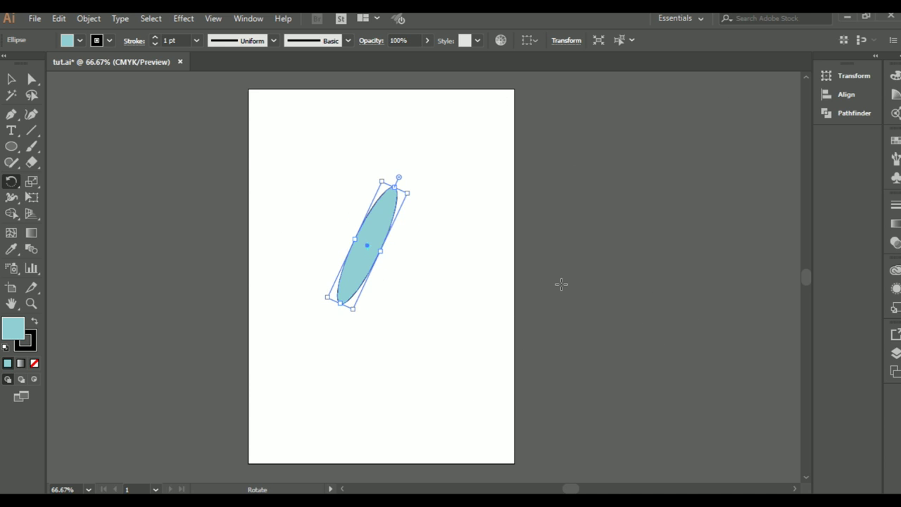
pyautogui.hotkey('ctrl', 'z')
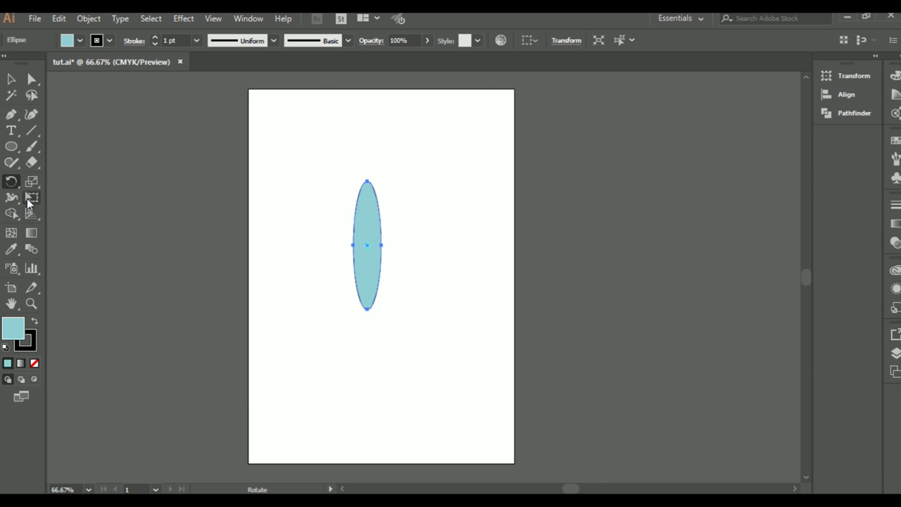
pyautogui.click(28, 200)
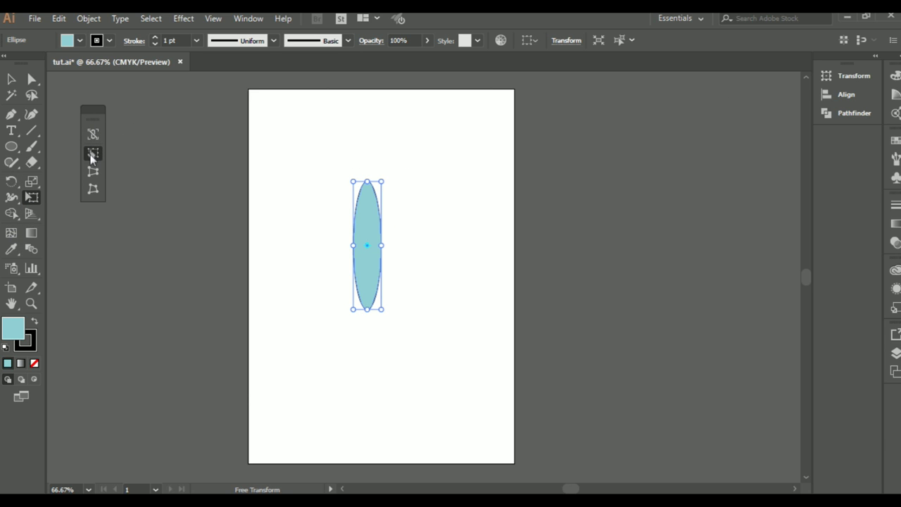
# Experiment with tilting and resizing the ellipse using Free Transform.
pyautogui.click(93, 171)
pyautogui.click(93, 154)
pyautogui.moveTo(381, 182); pyautogui.dragTo(381, 282)
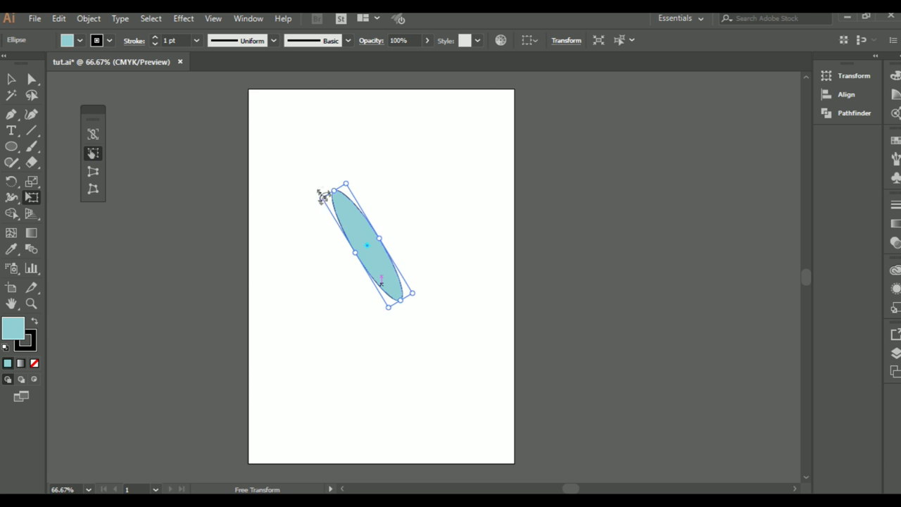
pyautogui.moveTo(318, 201); pyautogui.dragTo(317, 235)
pyautogui.hotkey('ctrl', 'z')
pyautogui.moveTo(316, 194); pyautogui.dragTo(382, 284)
# Undo back past the ellipse until only the light-blue square remains, and select the square.
pyautogui.hotkey('ctrl', 'z')
pyautogui.hotkey('ctrl', 'shift', 'z')
pyautogui.hotkey('ctrl', 'z')
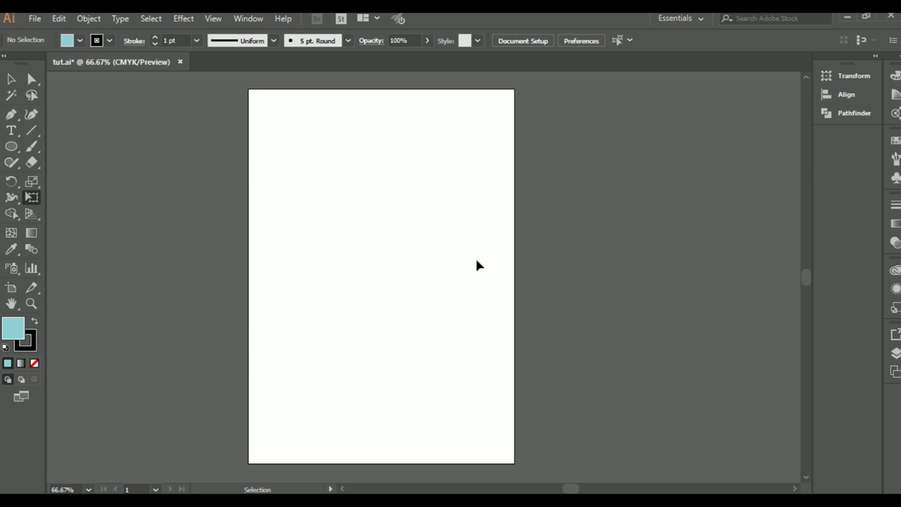
pyautogui.hotkey('ctrl', 'z')
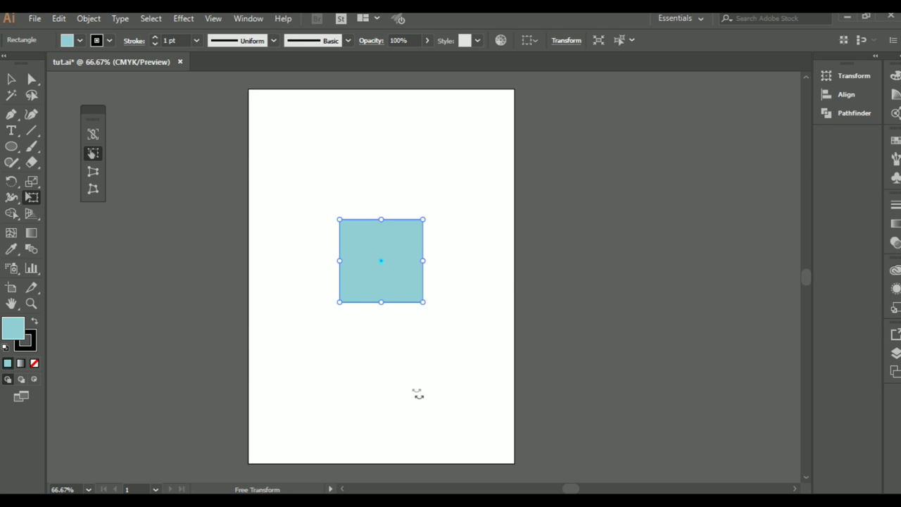
pyautogui.press('v')
pyautogui.click(423, 389)
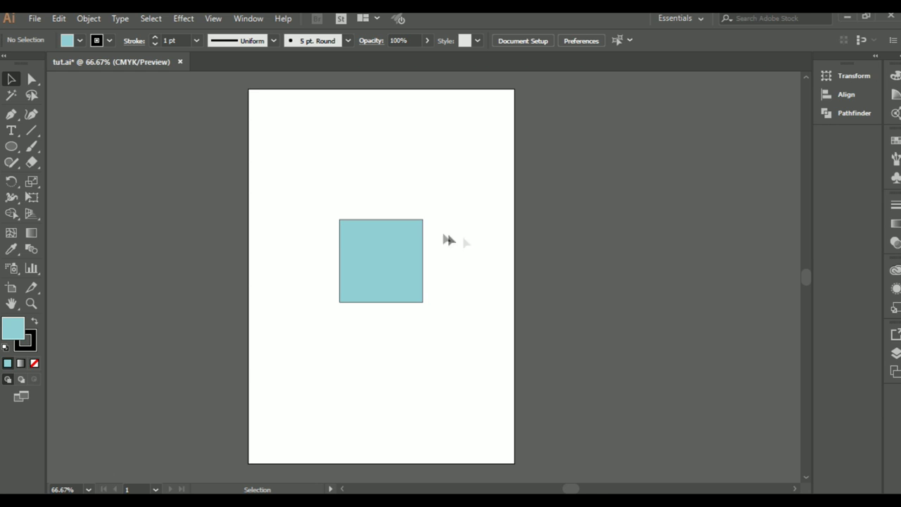
pyautogui.click(392, 242)
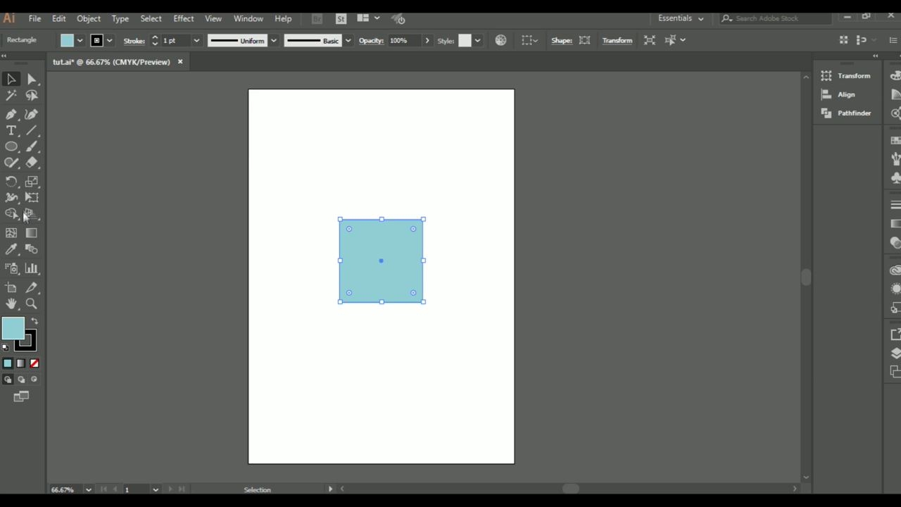
pyautogui.click(30, 184)
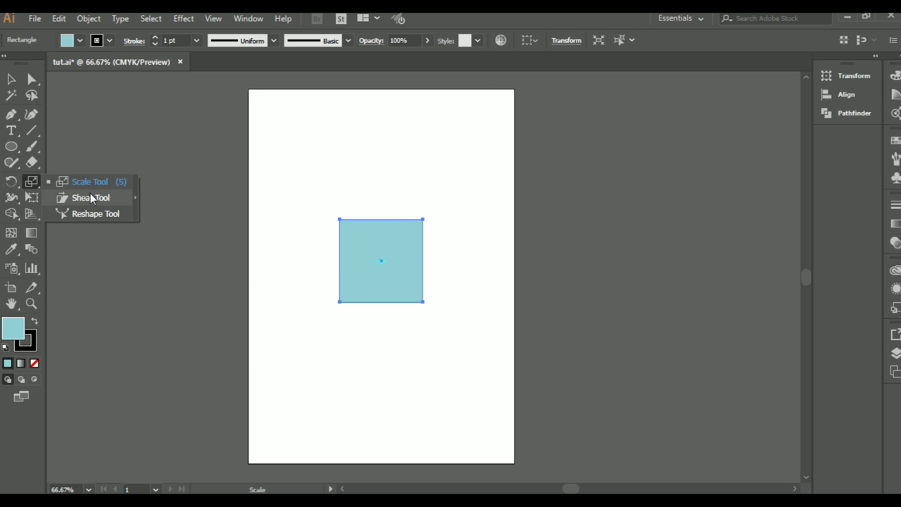
# Try several shears of the square with the Shear tool, undoing each attempt.
pyautogui.click(91, 202)
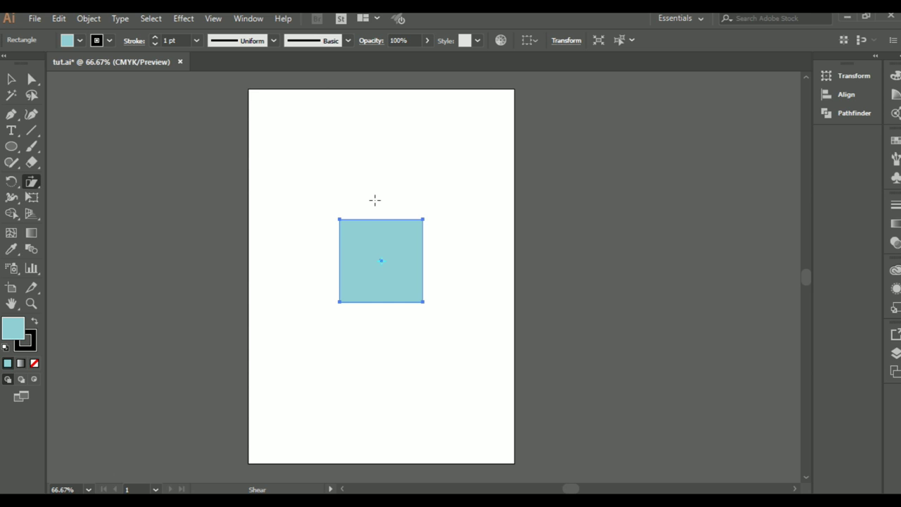
pyautogui.moveTo(376, 199); pyautogui.dragTo(429, 207)
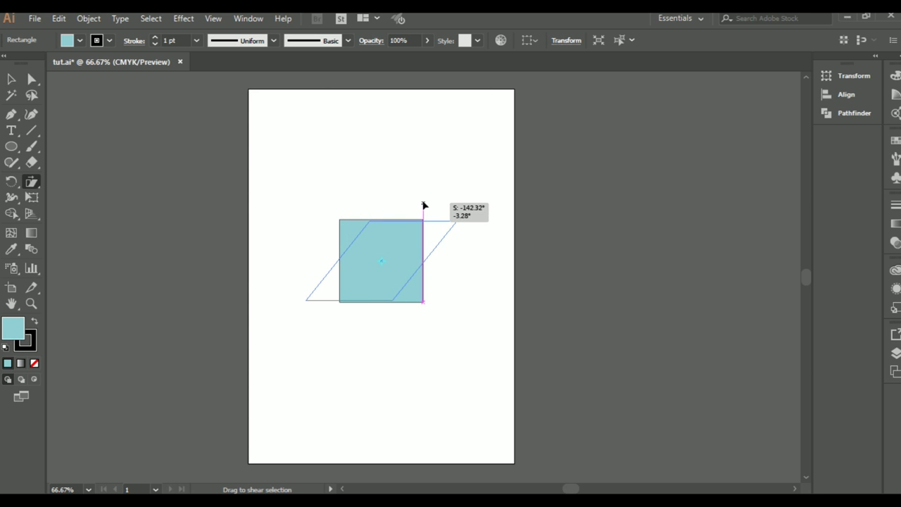
pyautogui.moveTo(429, 207); pyautogui.dragTo(425, 203)
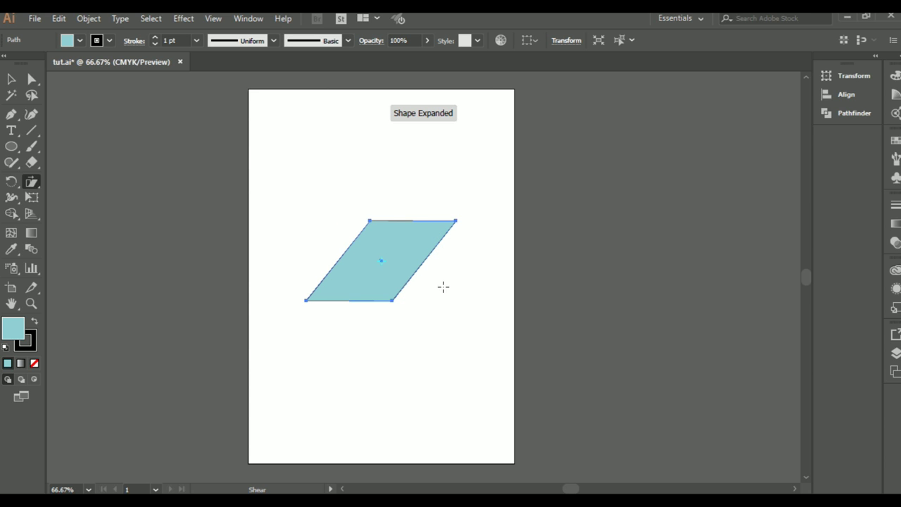
pyautogui.hotkey('ctrl', 'z')
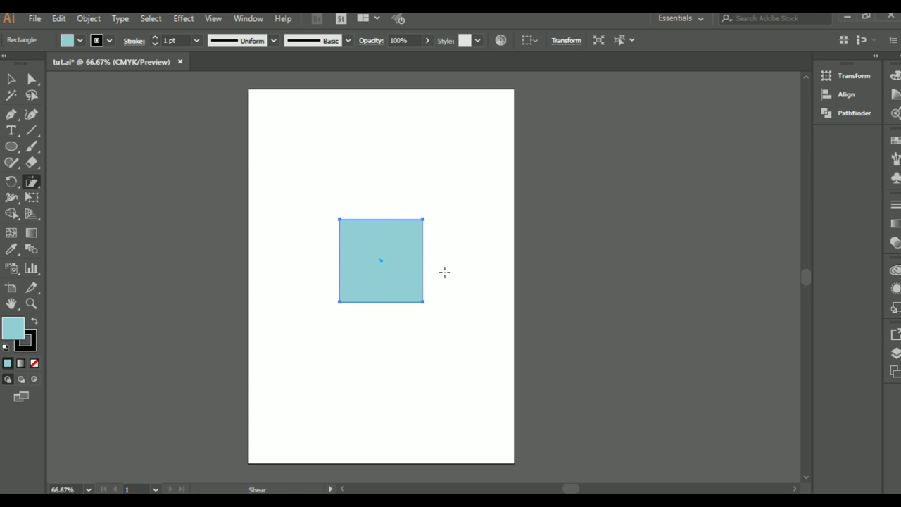
pyautogui.moveTo(445, 271); pyautogui.dragTo(443, 218)
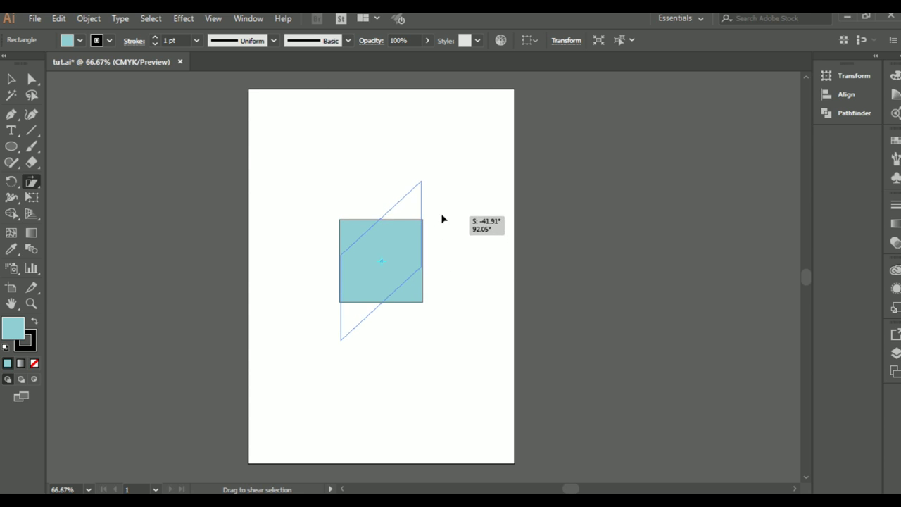
pyautogui.hotkey('ctrl', 'z')
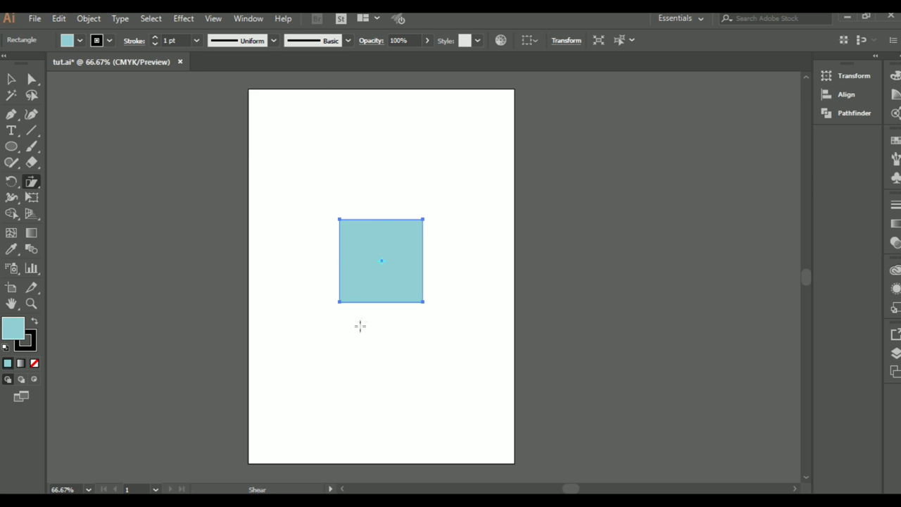
pyautogui.moveTo(373, 198); pyautogui.dragTo(434, 200)
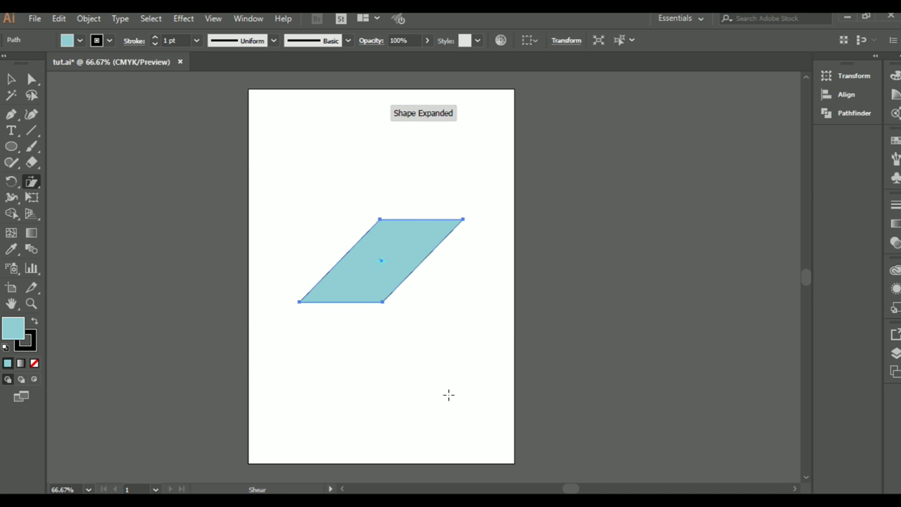
pyautogui.hotkey('ctrl', 'z')
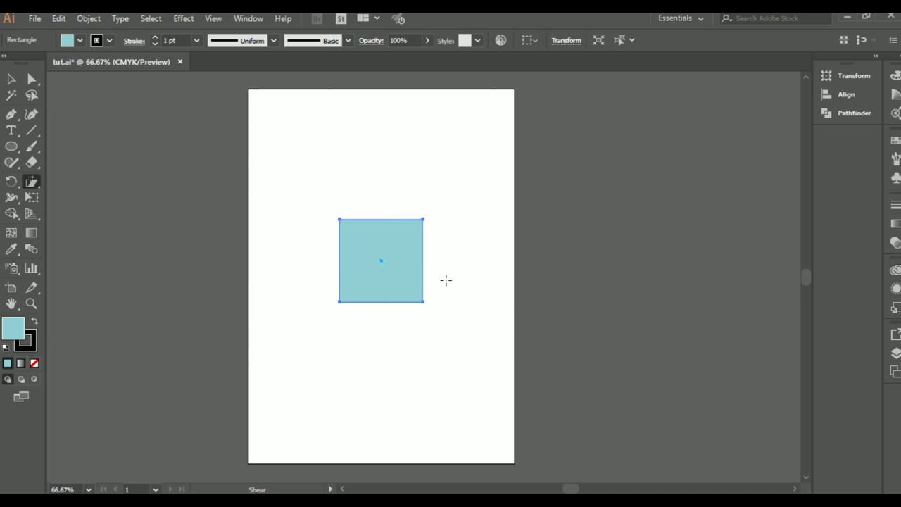
# Shear the square into a right-leaning parallelogram.
pyautogui.moveTo(445, 280); pyautogui.dragTo(443, 242)
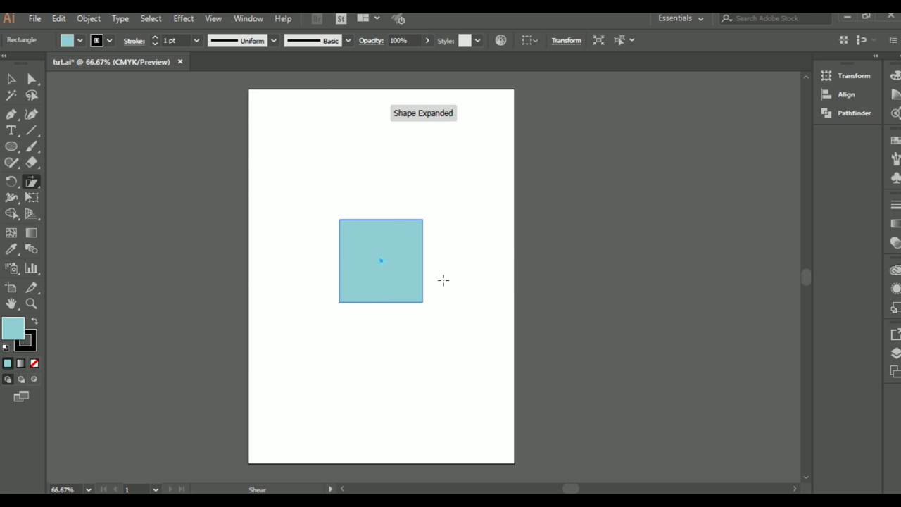
pyautogui.moveTo(378, 199)
pyautogui.mouseDown()
pyautogui.moveTo(444, 205)
pyautogui.moveTo(371, 221)
pyautogui.mouseUp()
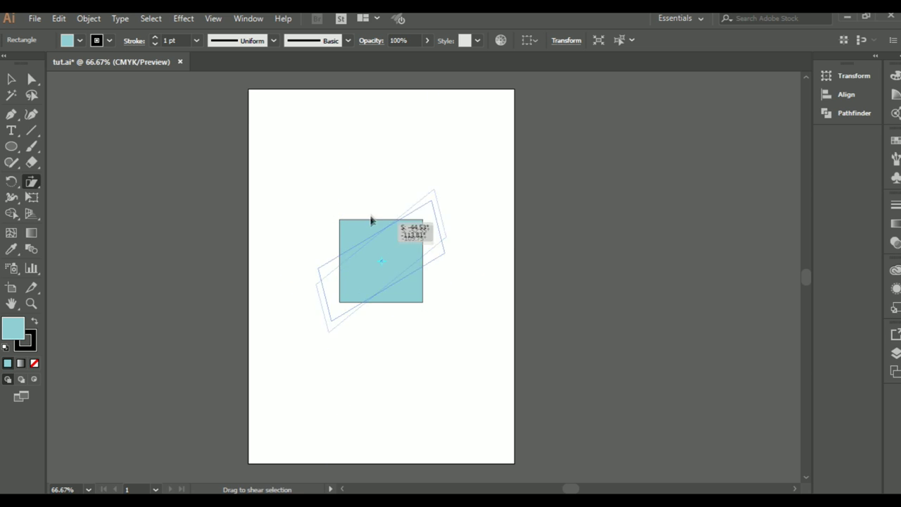
pyautogui.moveTo(371, 220)
pyautogui.mouseDown()
pyautogui.moveTo(374, 202)
pyautogui.moveTo(413, 225)
pyautogui.moveTo(376, 207)
pyautogui.moveTo(356, 214)
pyautogui.moveTo(358, 261)
pyautogui.moveTo(413, 258)
pyautogui.moveTo(435, 215)
pyautogui.moveTo(376, 215)
pyautogui.moveTo(404, 197)
pyautogui.moveTo(438, 195)
pyautogui.mouseUp()
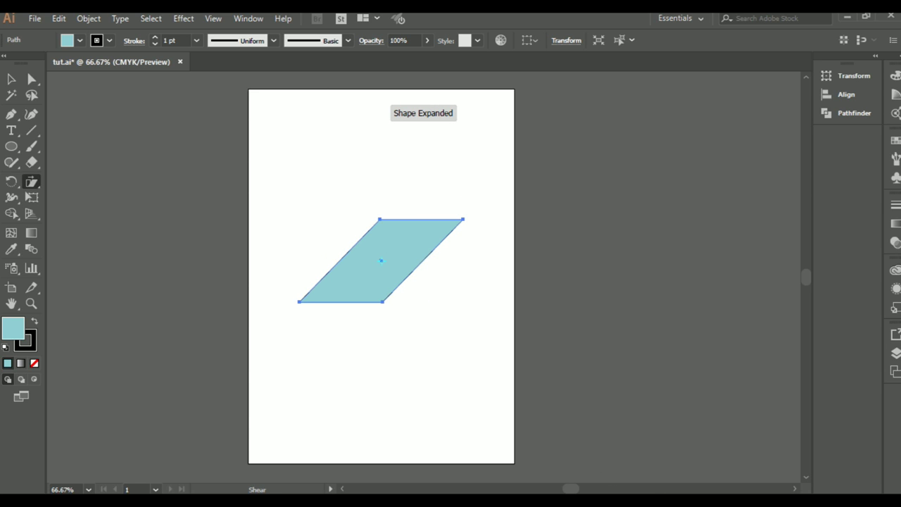
pyautogui.press('v')
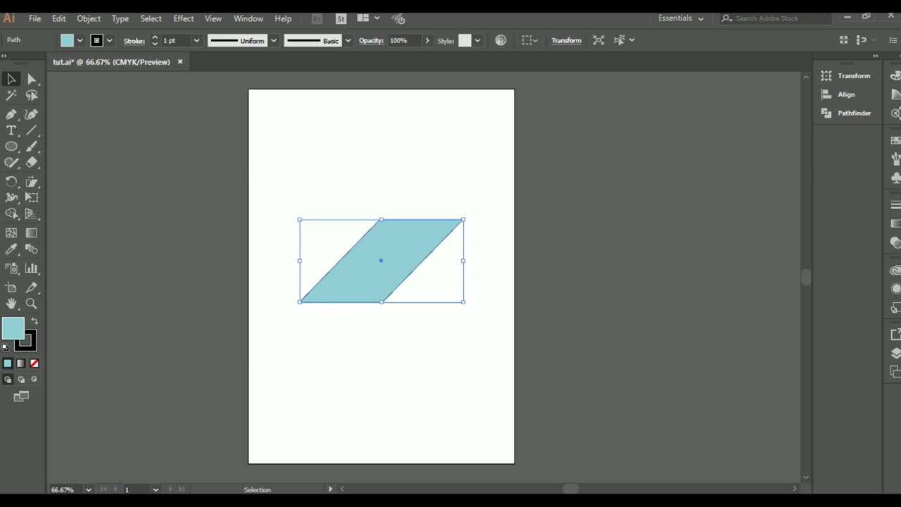
pyautogui.click(524, 299)
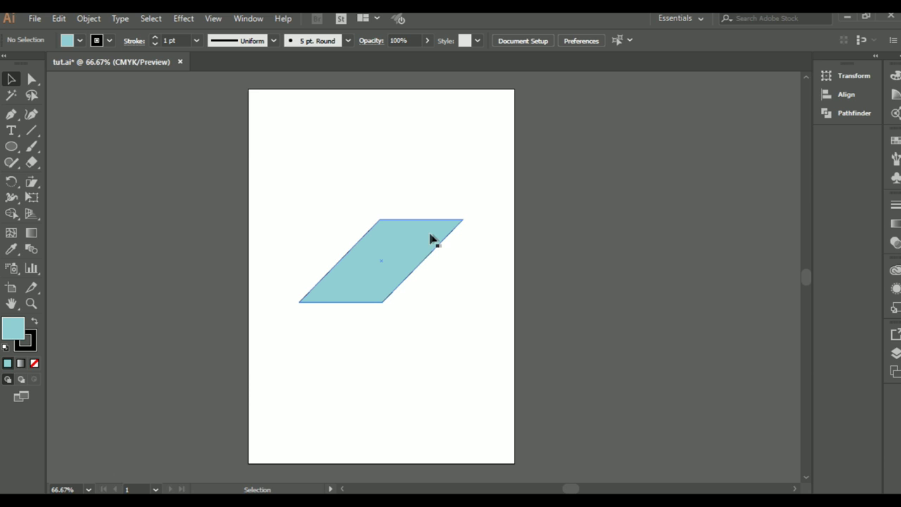
pyautogui.click(404, 237)
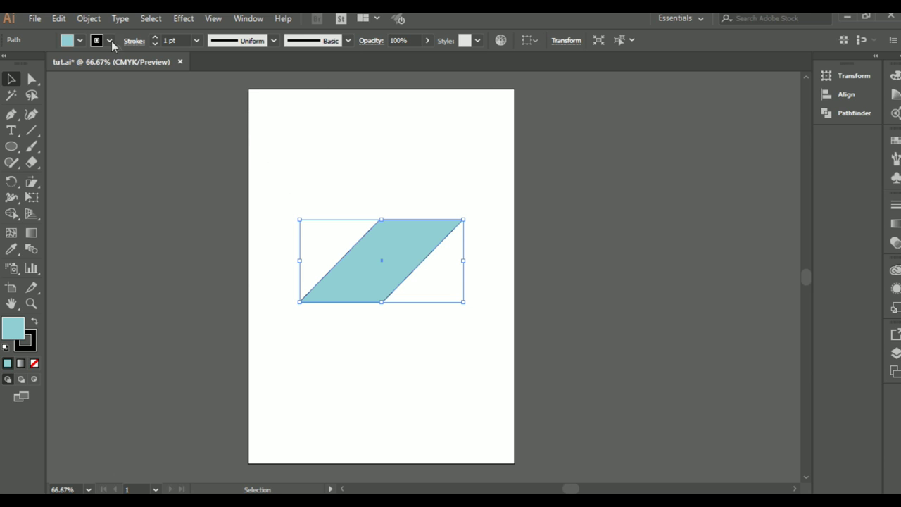
pyautogui.click(60, 19)
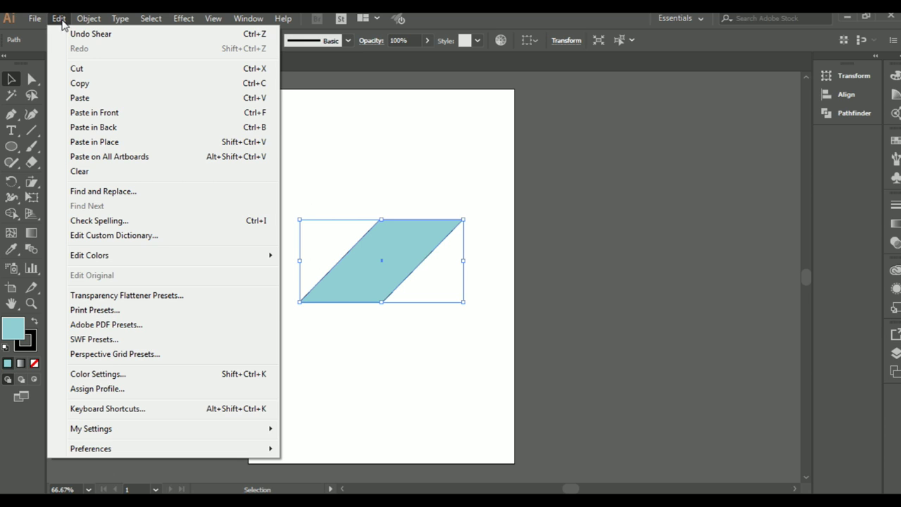
pyautogui.click(81, 84)
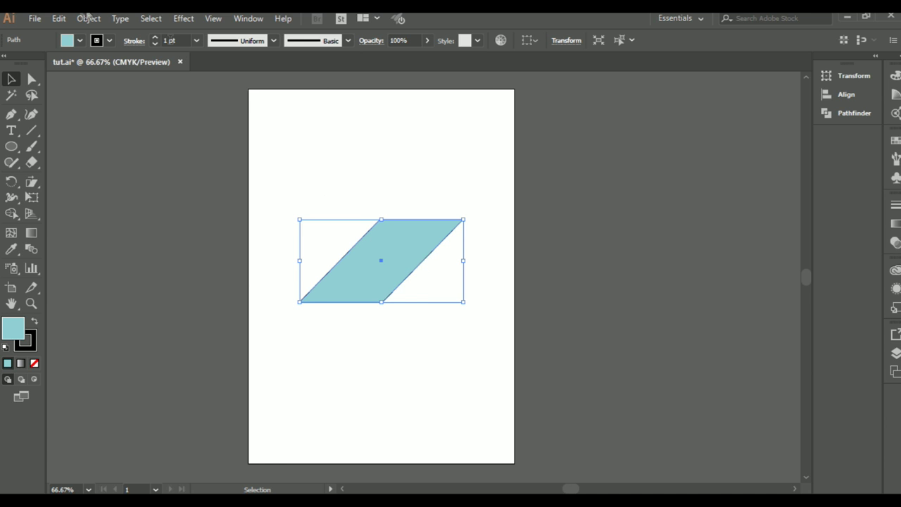
pyautogui.click(59, 19)
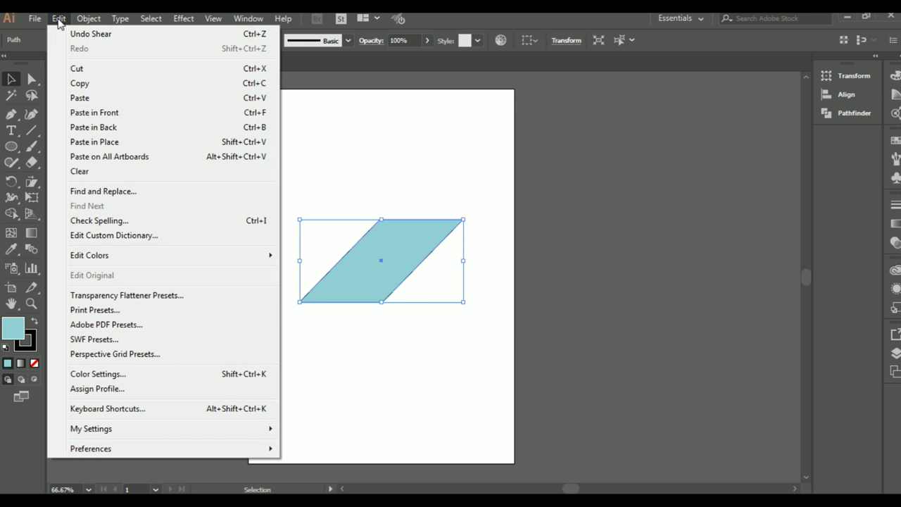
pyautogui.click(98, 101)
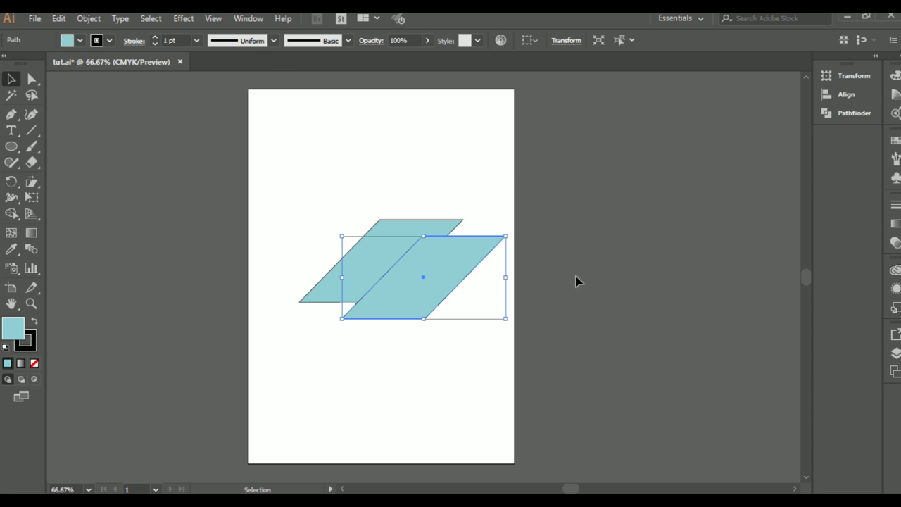
pyautogui.click(380, 242)
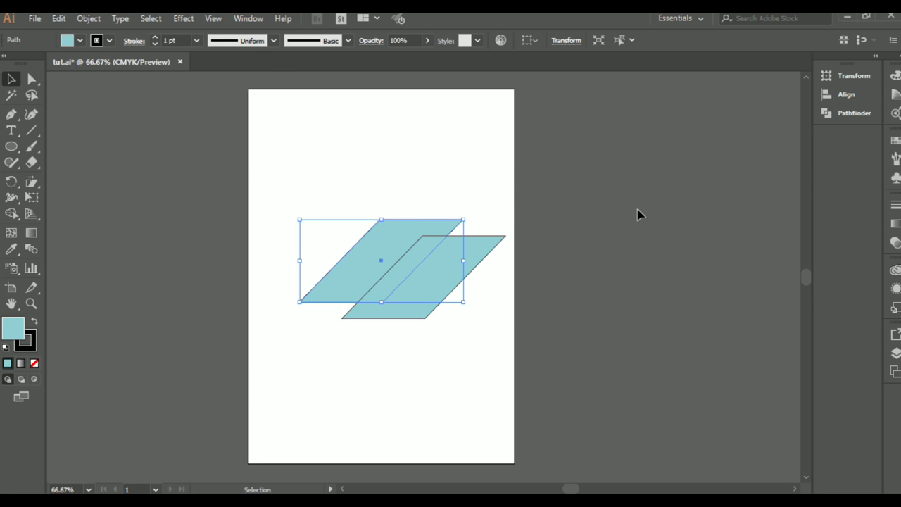
pyautogui.click(458, 267)
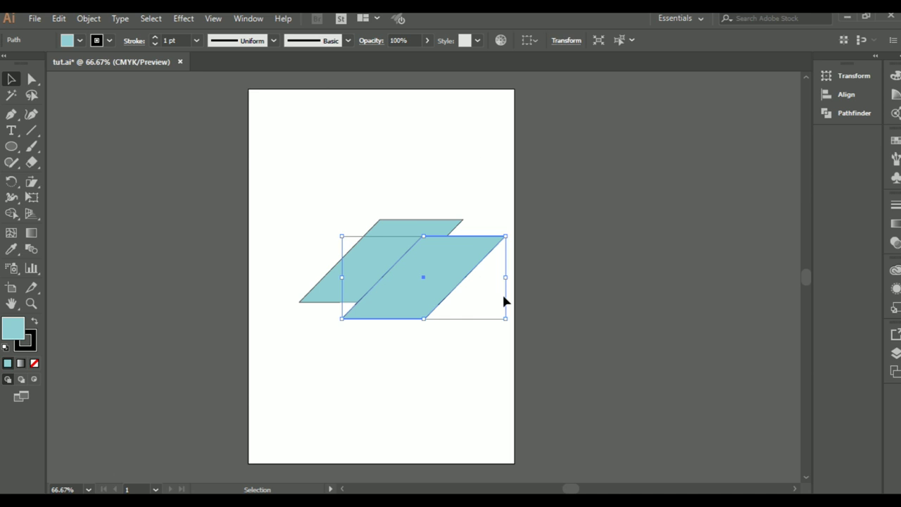
pyautogui.click(486, 286)
pyautogui.click(464, 271)
pyautogui.press('Delete')
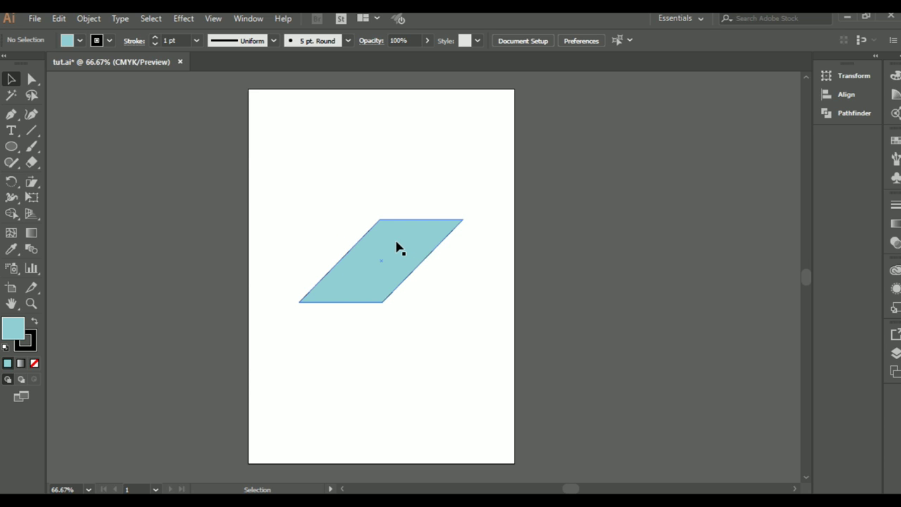
pyautogui.click(396, 246)
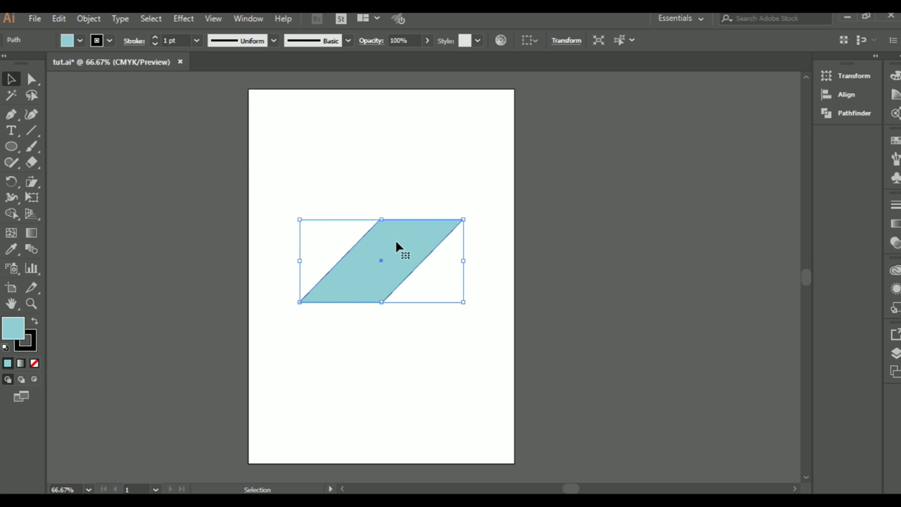
pyautogui.click(406, 187)
pyautogui.click(401, 241)
pyautogui.press('a')
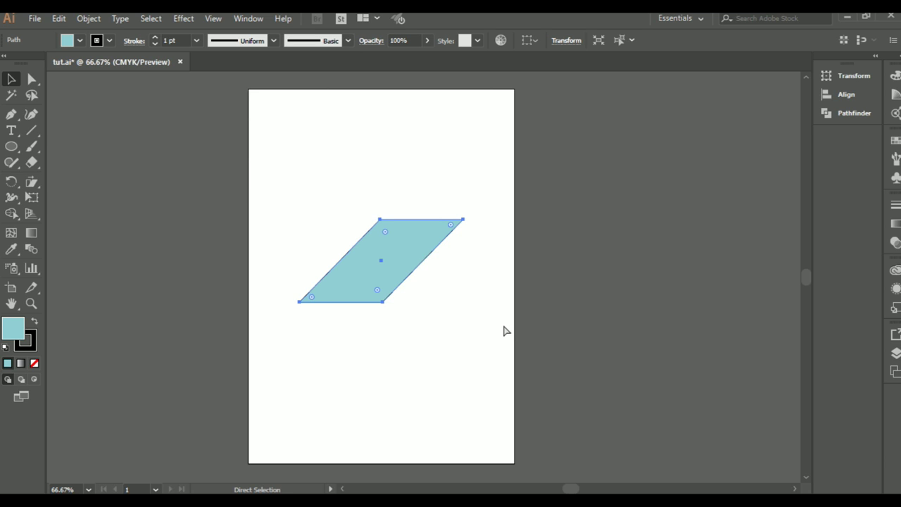
pyautogui.press('v')
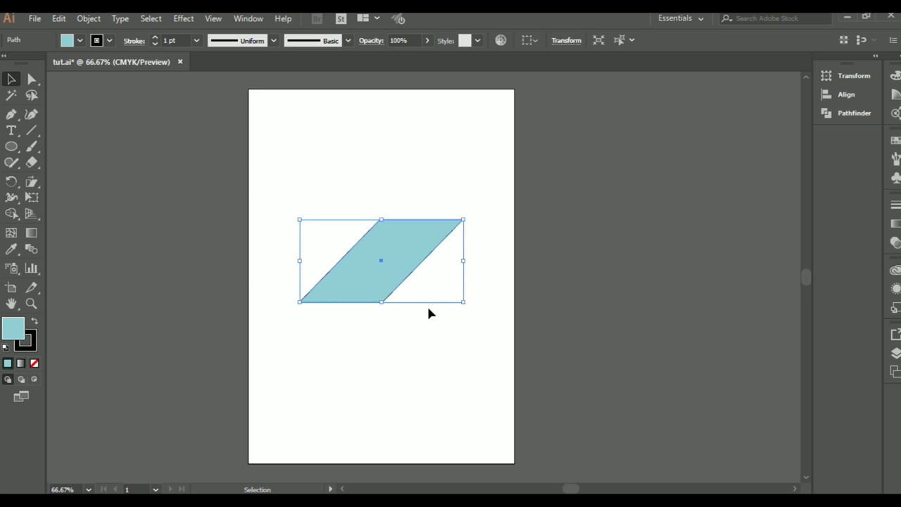
pyautogui.press('a')
pyautogui.press('v')
pyautogui.moveTo(384, 295); pyautogui.dragTo(428, 312)
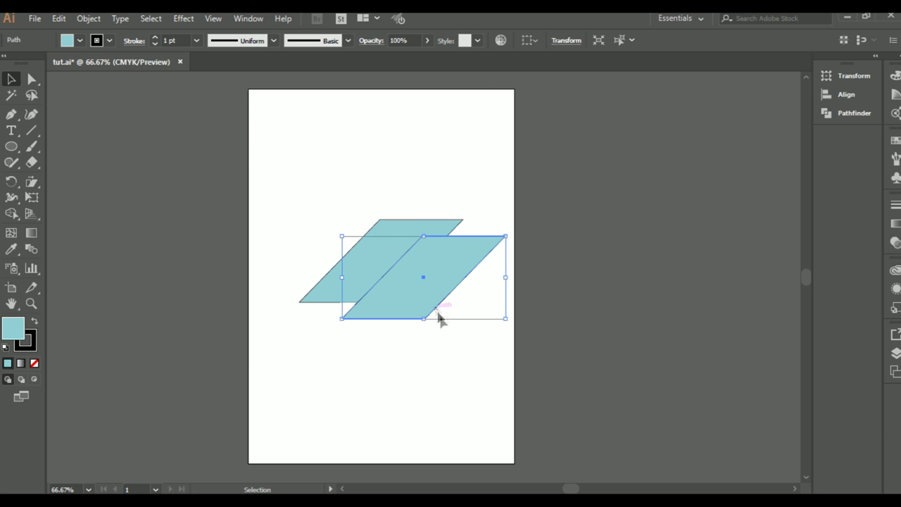
pyautogui.click(448, 337)
pyautogui.click(432, 299)
pyautogui.press('Delete')
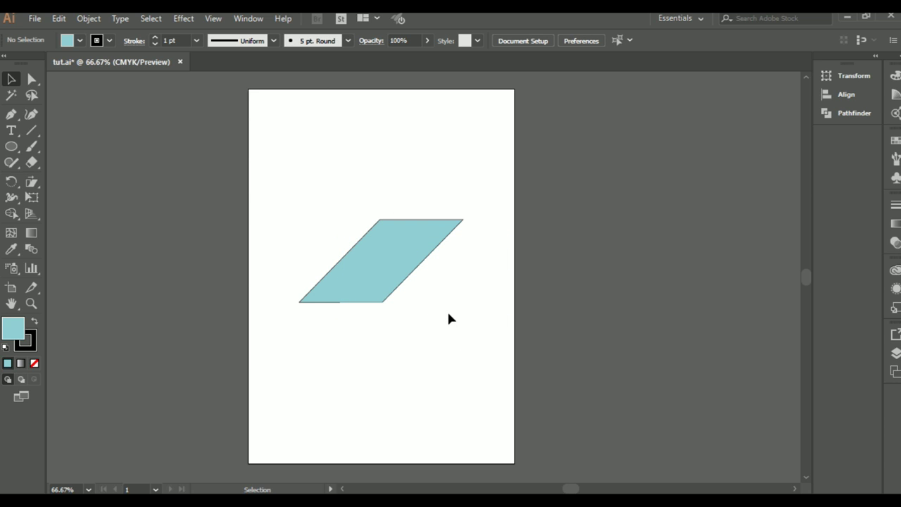
pyautogui.click(399, 244)
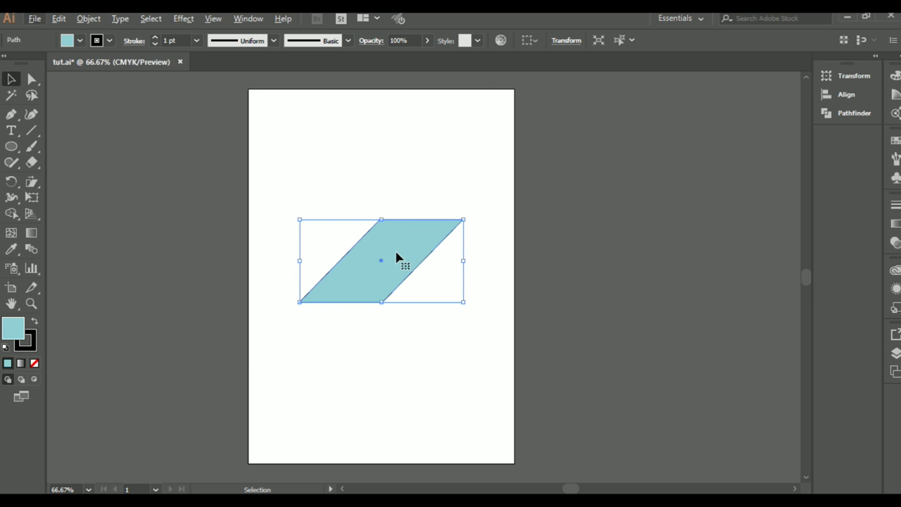
pyautogui.press('alt')
pyautogui.moveTo(396, 251); pyautogui.dragTo(428, 348)
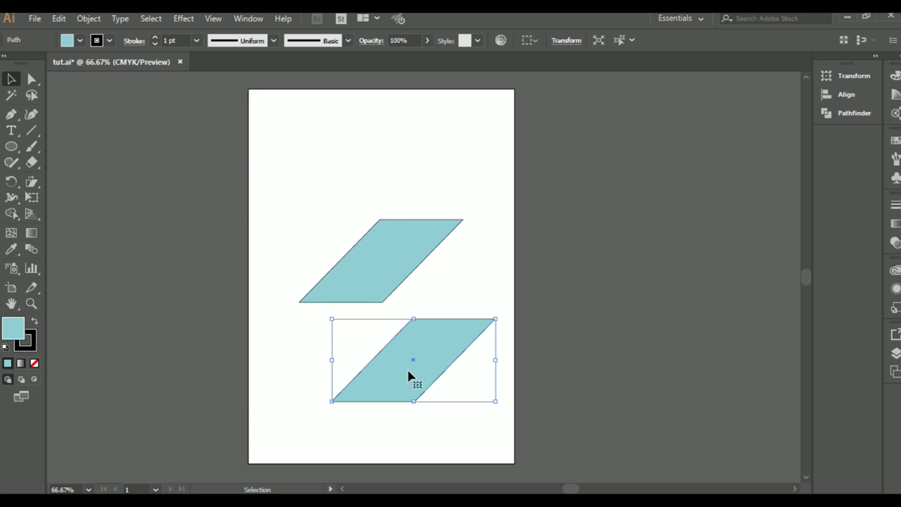
pyautogui.moveTo(428, 366); pyautogui.dragTo(484, 273)
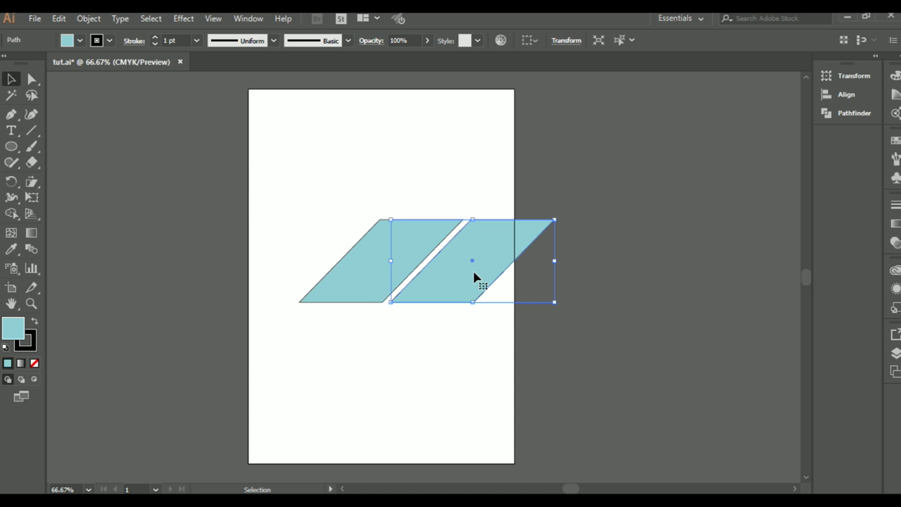
pyautogui.press('Delete')
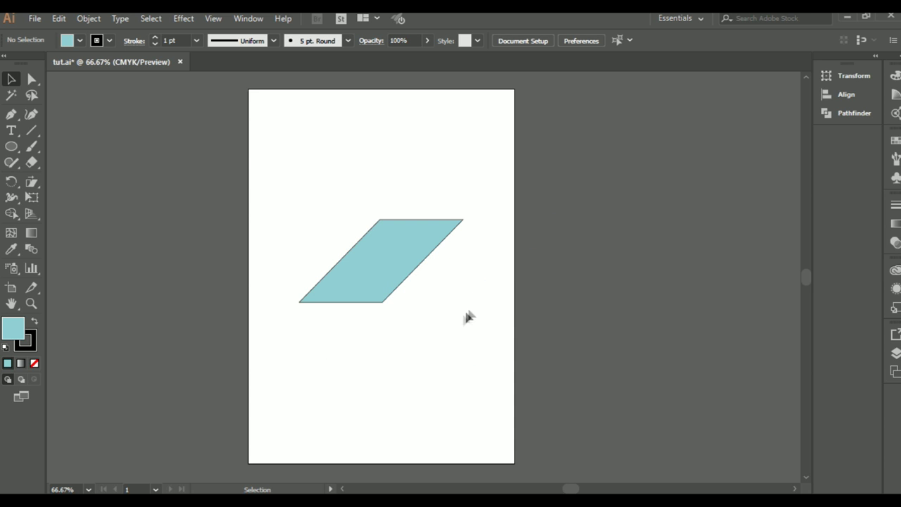
pyautogui.moveTo(391, 255); pyautogui.dragTo(271, 248)
# Copy the parallelogram to the right and repeat it with Ctrl+D into stepped copies.
pyautogui.click(441, 299)
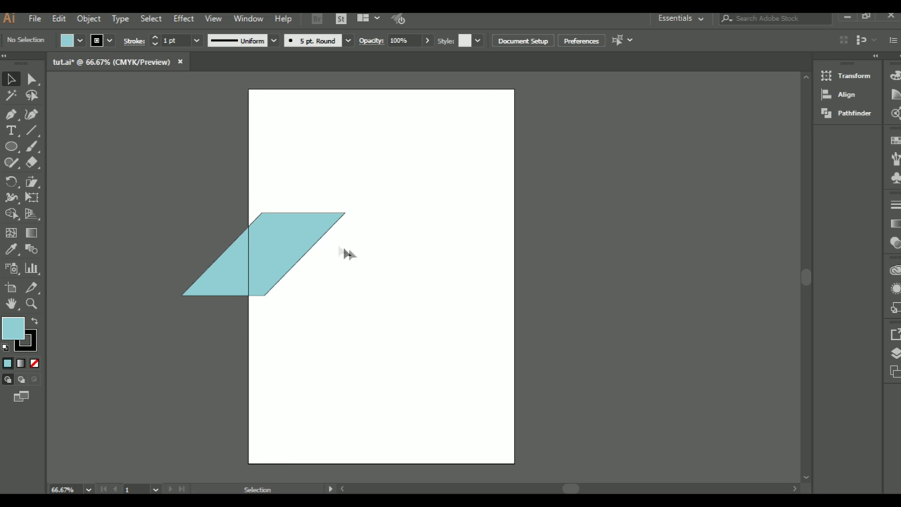
pyautogui.click(266, 246)
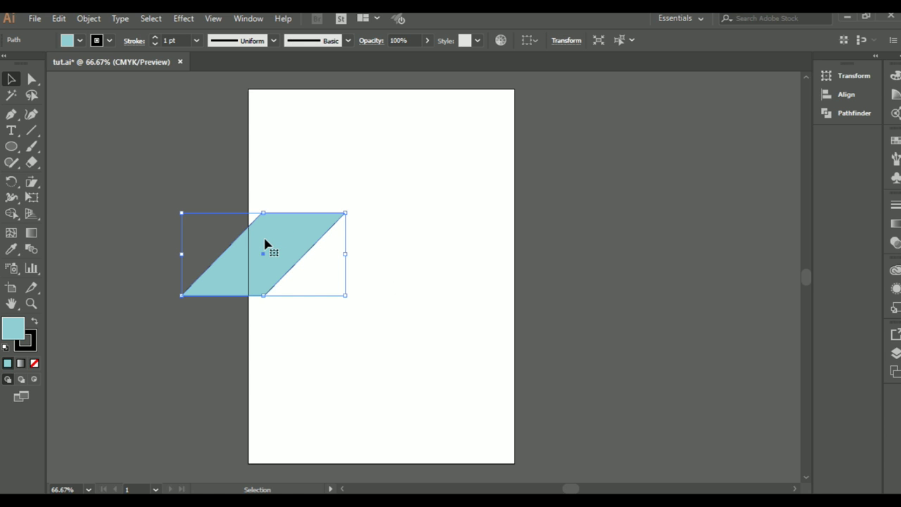
pyautogui.keyDown('shift'); pyautogui.click(266, 242); pyautogui.keyUp('shift')
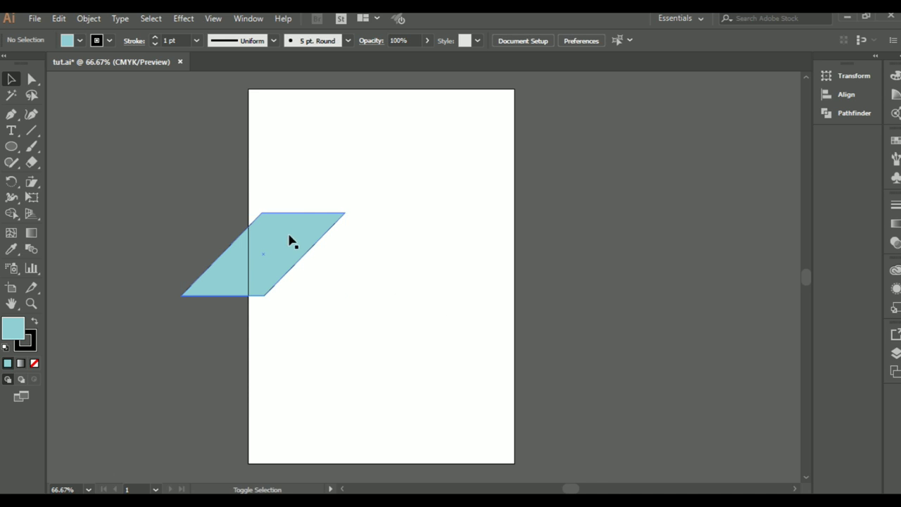
pyautogui.moveTo(268, 243)
pyautogui.mouseDown()
pyautogui.moveTo(346, 244)
pyautogui.moveTo(310, 250)
pyautogui.mouseUp()
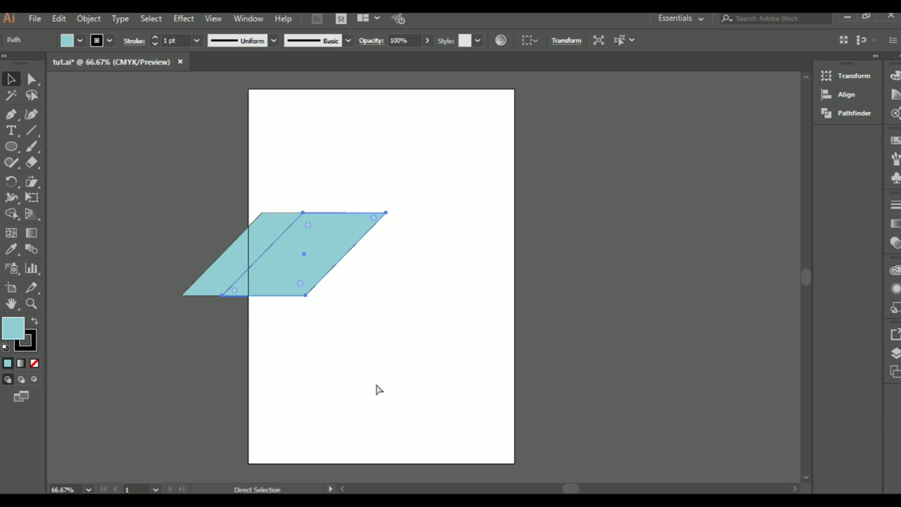
pyautogui.hotkey('ctrl', 'd')
pyautogui.hotkey('ctrl', 'd')
pyautogui.hotkey('ctrl', 'd')
pyautogui.hotkey('ctrl', 'd')
pyautogui.hotkey('ctrl', 'd')
pyautogui.hotkey('ctrl', 'd')
pyautogui.hotkey('ctrl', 'd')
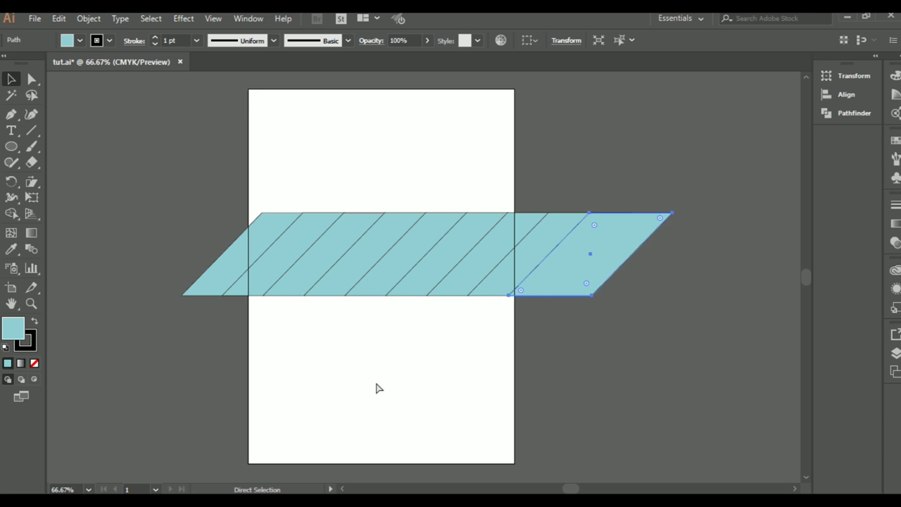
pyautogui.hotkey('ctrl', 'd')
# Undo the extra copies and delete the original parallelogram.
pyautogui.hotkey('ctrl', 'z')
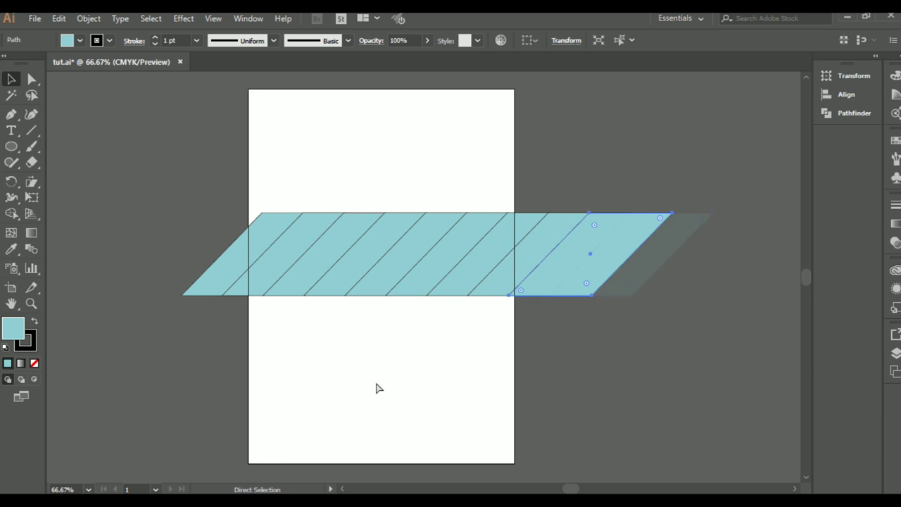
pyautogui.hotkey('ctrl', 'z')
pyautogui.hotkey('ctrl', 'z')
pyautogui.hotkey('ctrl', 'z')
pyautogui.hotkey('ctrl', 'z')
pyautogui.hotkey('ctrl', 'z')
pyautogui.hotkey('ctrl', 'z')
pyautogui.hotkey('ctrl', 'z')
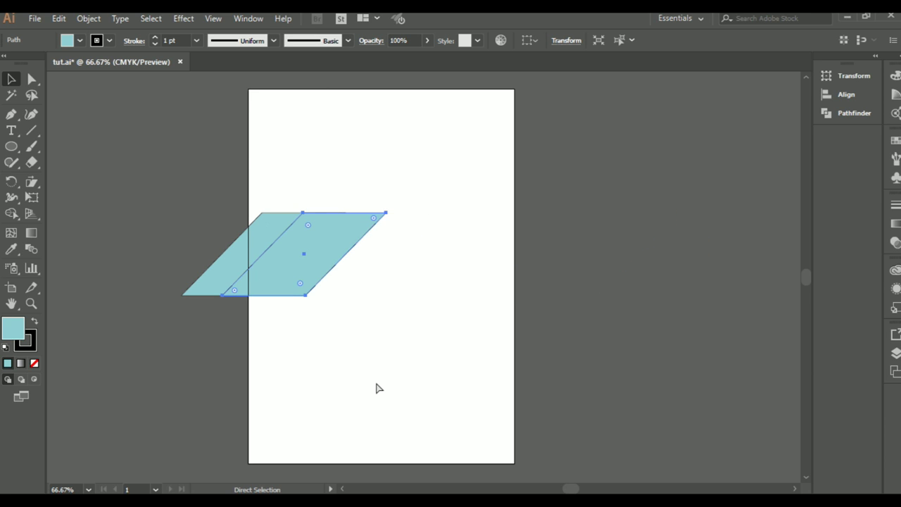
pyautogui.hotkey('ctrl', 'z')
pyautogui.click(373, 368)
pyautogui.click(286, 229)
pyautogui.press('Delete')
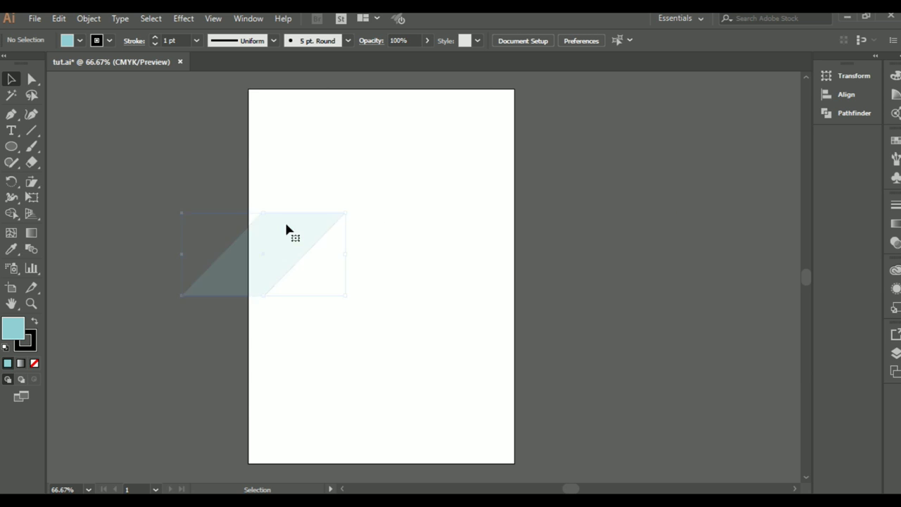
# Draw a tall narrow ellipse about 28.5 × 288 pt near the artboard centre.
pyautogui.press('l')
pyautogui.moveTo(364, 164); pyautogui.dragTo(380, 292)
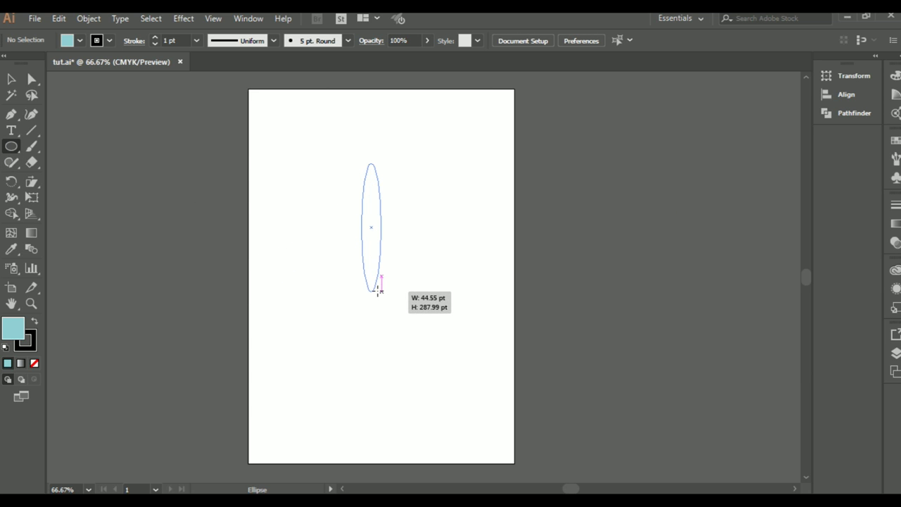
pyautogui.moveTo(381, 293); pyautogui.dragTo(374, 291)
pyautogui.click(11, 79)
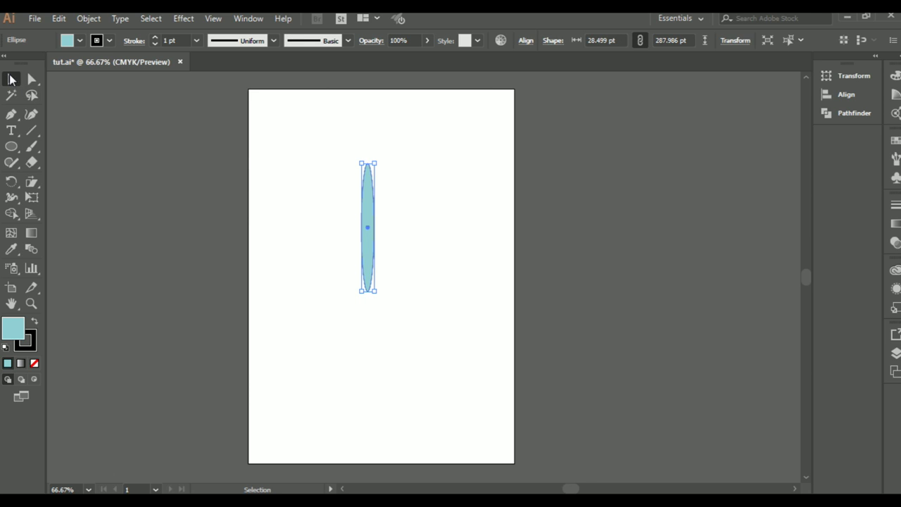
pyautogui.click(202, 214)
pyautogui.moveTo(368, 219); pyautogui.dragTo(381, 237)
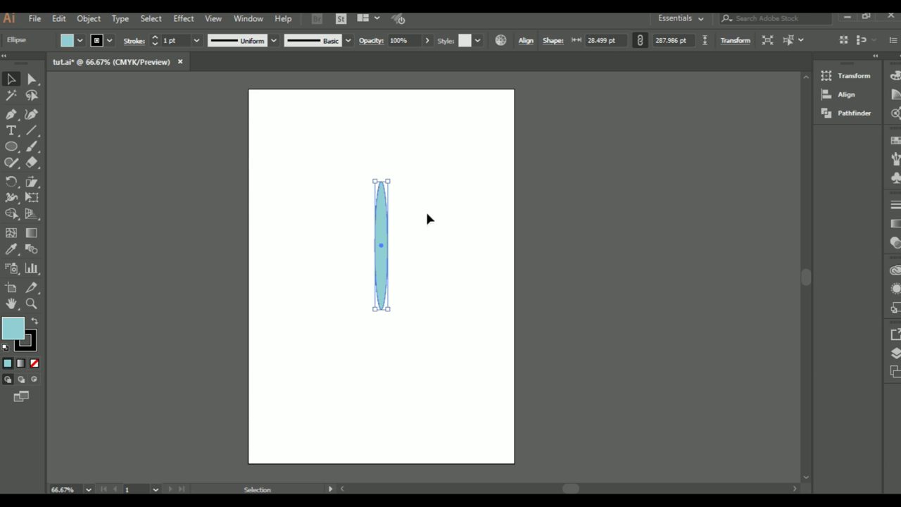
# Rotate a copy of the ellipse about 18° and repeat it with Ctrl+D into petals.
pyautogui.press('r')
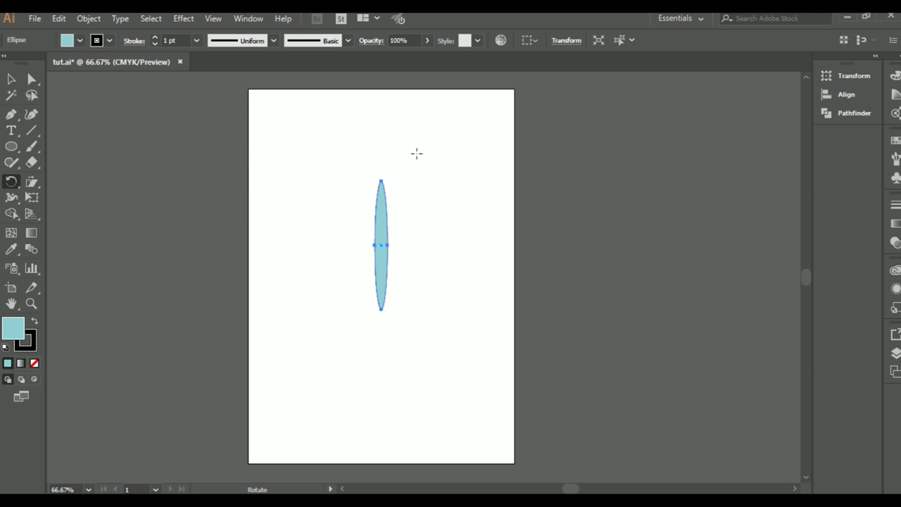
pyautogui.moveTo(417, 158); pyautogui.dragTo(438, 182)
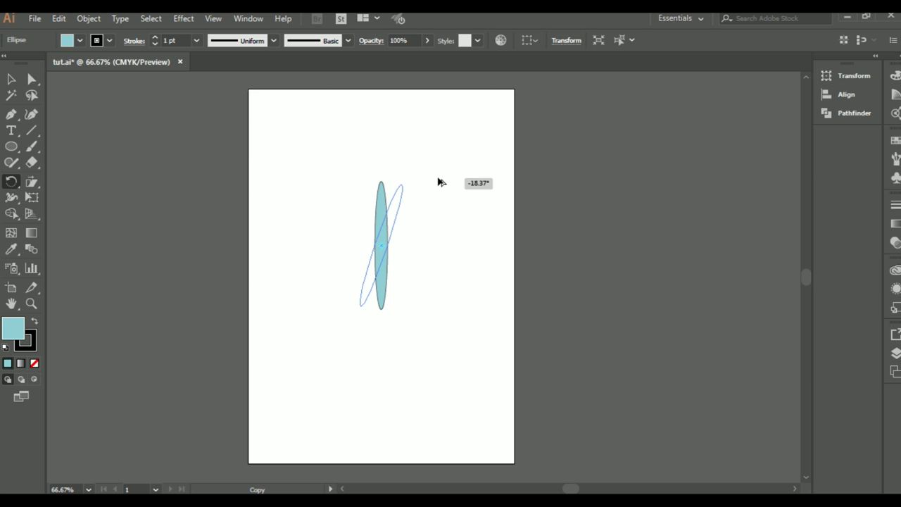
pyautogui.moveTo(438, 182); pyautogui.dragTo(437, 182)
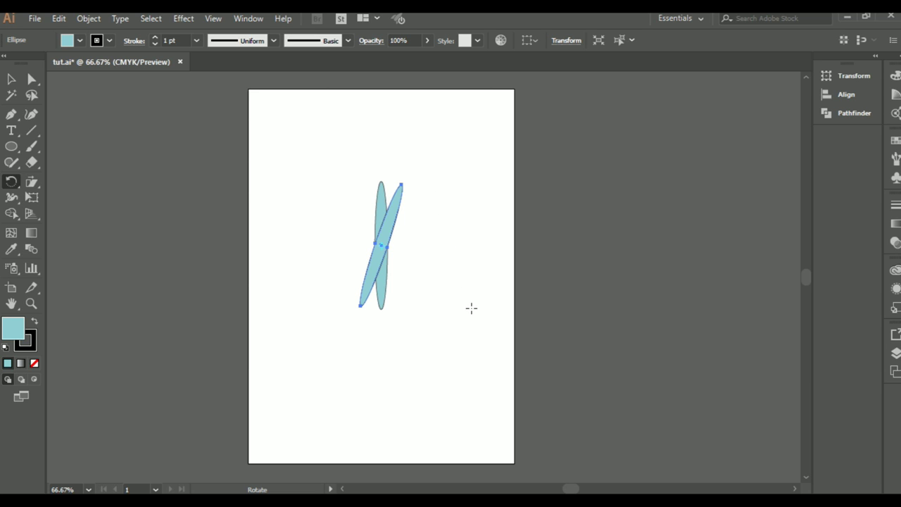
pyautogui.press('ctrl')
pyautogui.hotkey('ctrl', 'd')
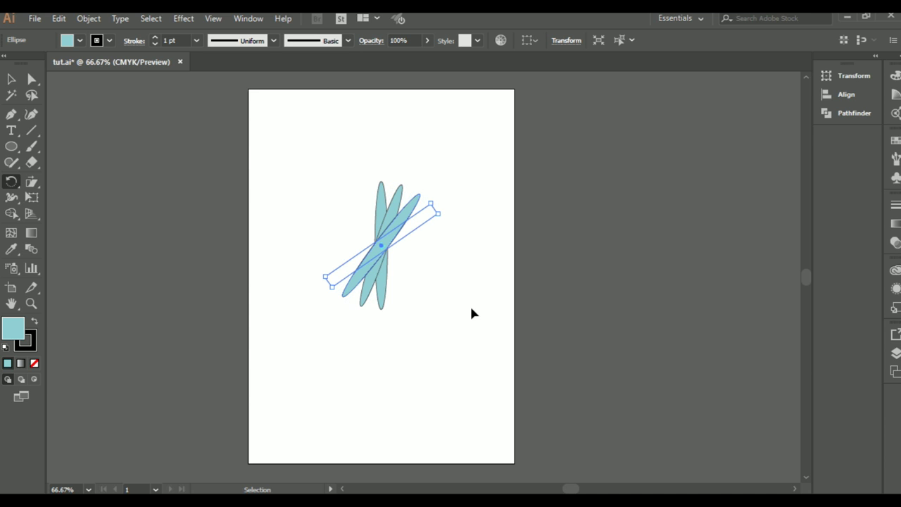
pyautogui.hotkey('ctrl', 'd')
pyautogui.hotkey('ctrl', 'd')
pyautogui.hotkey('ctrl', 'd')
pyautogui.hotkey('ctrl', 'd')
pyautogui.hotkey('ctrl', 'd')
pyautogui.hotkey('ctrl', 'd')
pyautogui.hotkey('ctrl', 'd')
pyautogui.hotkey('ctrl', 'z')
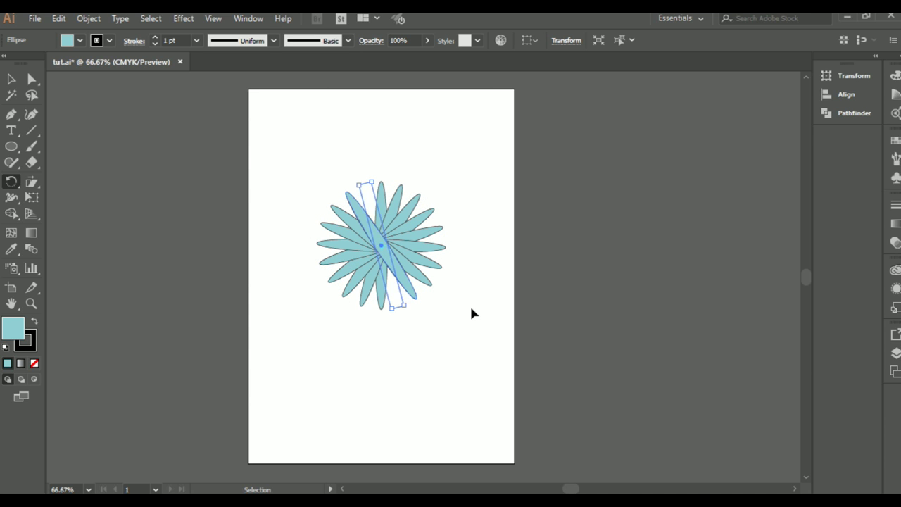
pyautogui.click(12, 80)
pyautogui.click(236, 225)
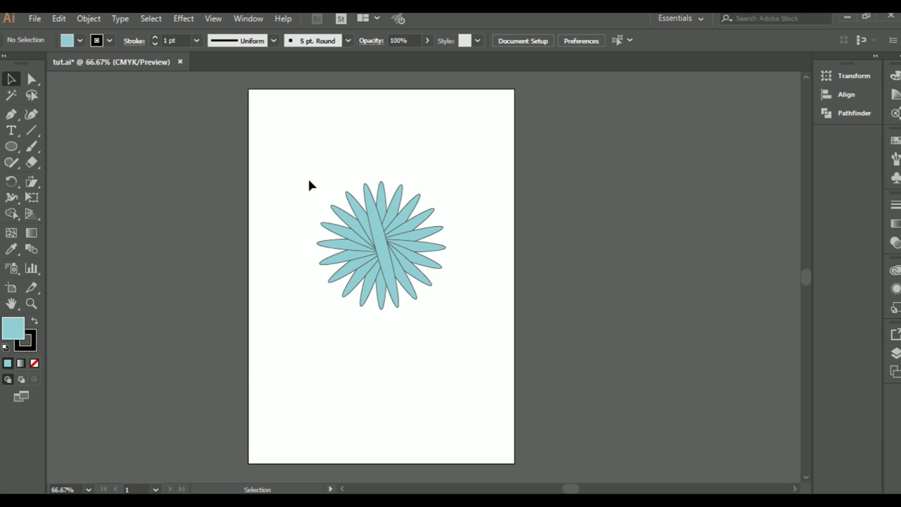
# Undo the earlier petal copies and set the ellipse's fill to None.
pyautogui.keyDown('ctrl'); pyautogui.click(380, 280); pyautogui.keyUp('ctrl')
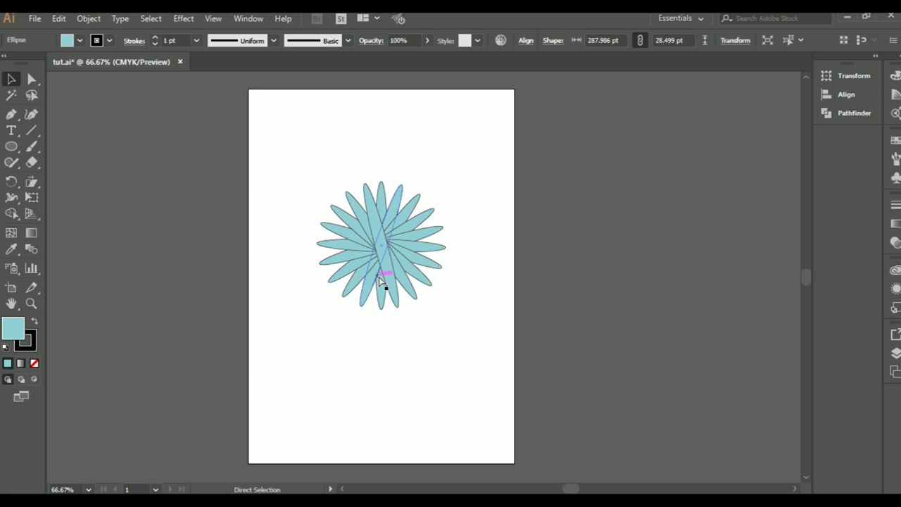
pyautogui.hotkey('ctrl', 'z')
pyautogui.hotkey('ctrl', 'z')
pyautogui.hotkey('ctrl', 'z')
pyautogui.hotkey('ctrl', 'z')
pyautogui.hotkey('ctrl', 'z')
pyautogui.hotkey('ctrl', 'z')
pyautogui.hotkey('ctrl', 'z')
pyautogui.hotkey('ctrl', 'z')
pyautogui.hotkey('ctrl', 'z')
pyautogui.hotkey('ctrl', 'z')
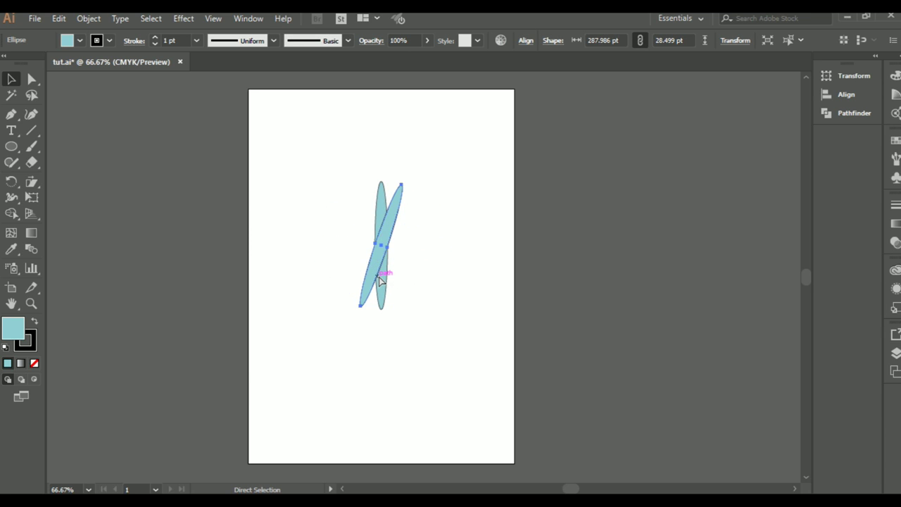
pyautogui.hotkey('ctrl', 'z')
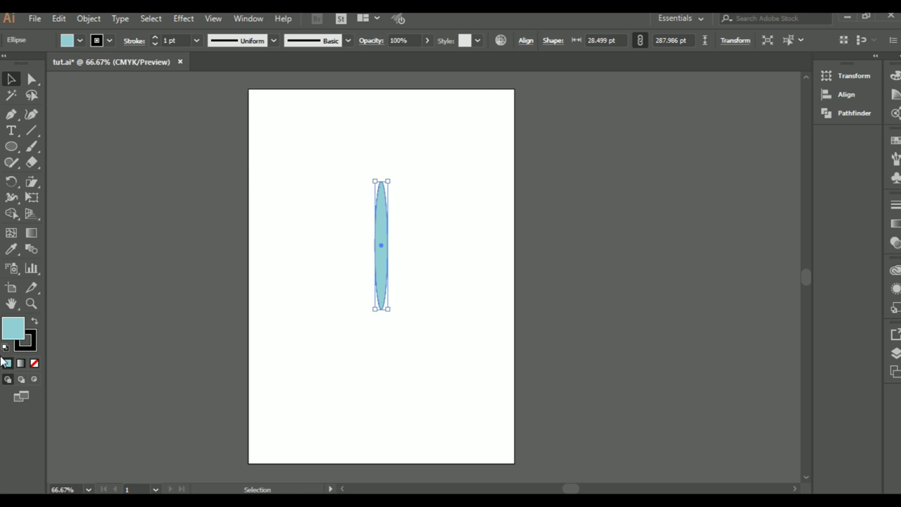
pyautogui.click(34, 363)
pyautogui.click(373, 356)
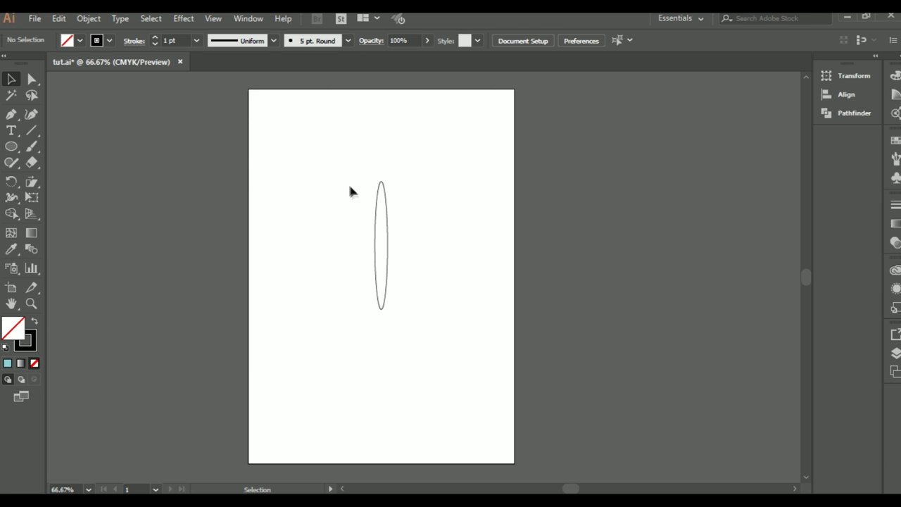
pyautogui.click(387, 200)
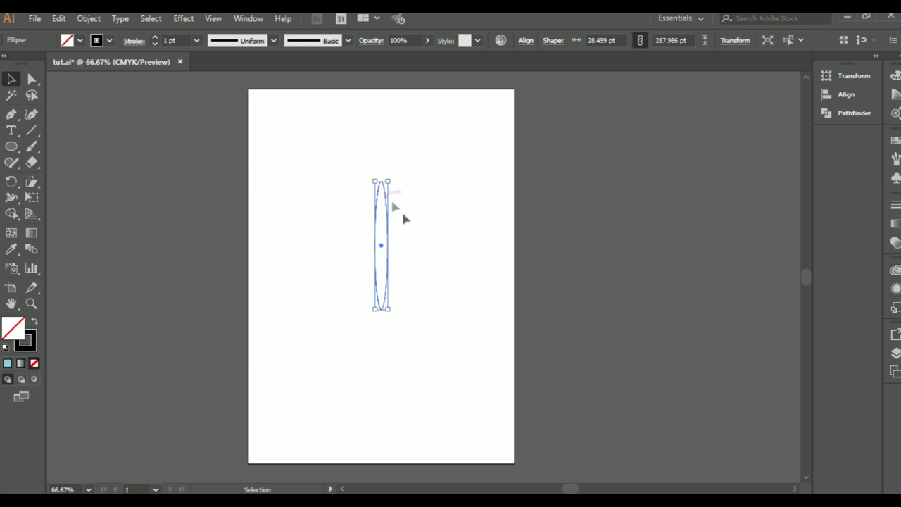
# Rotate an outlined ellipse copy about 12° and repeat with Ctrl+D to close the rosette.
pyautogui.press('r')
pyautogui.moveTo(444, 156); pyautogui.dragTo(461, 176)
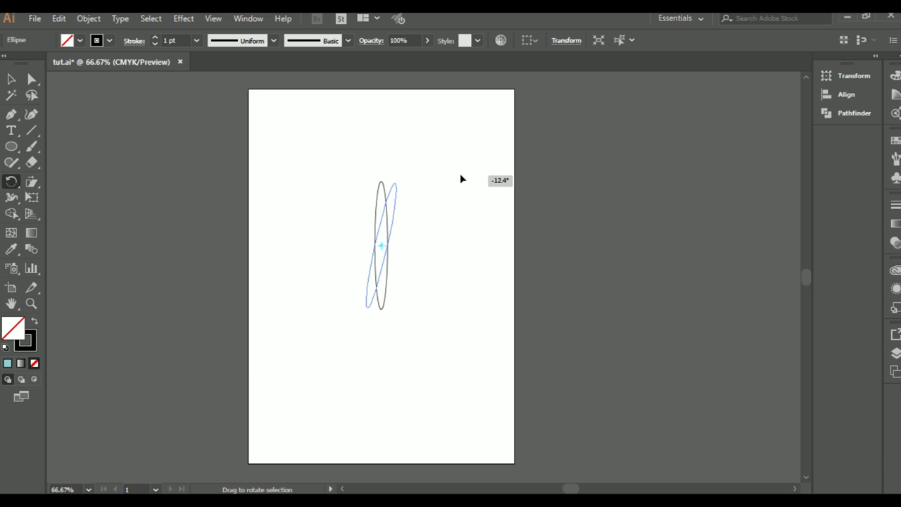
pyautogui.moveTo(461, 179); pyautogui.dragTo(461, 178)
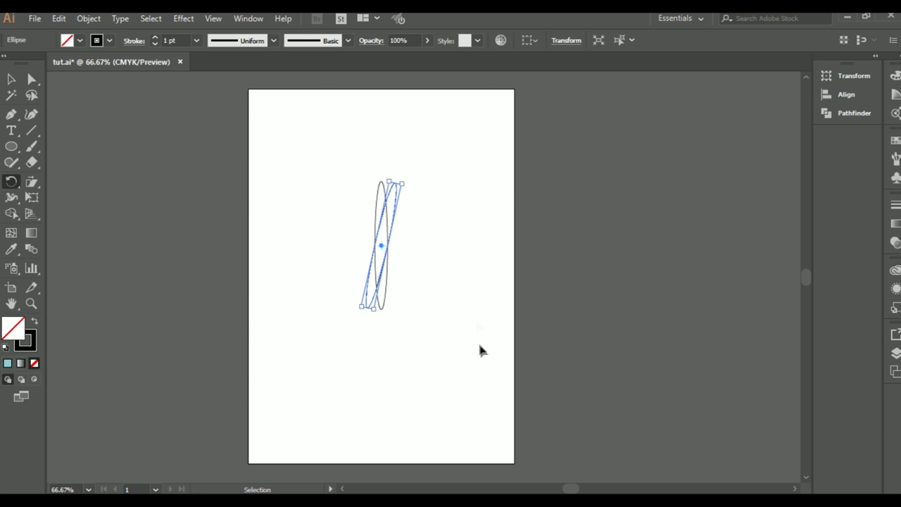
pyautogui.hotkey('ctrl', 'd')
pyautogui.hotkey('ctrl', 'd')
pyautogui.hotkey('ctrl', 'd')
pyautogui.hotkey('ctrl', 'd')
pyautogui.hotkey('ctrl', 'd')
pyautogui.hotkey('ctrl', 'd')
pyautogui.hotkey('ctrl', 'd')
pyautogui.hotkey('ctrl', 'd')
pyautogui.hotkey('ctrl', 'd')
pyautogui.hotkey('ctrl', 'd')
pyautogui.hotkey('ctrl', 'd')
pyautogui.hotkey('ctrl', 'd')
pyautogui.hotkey('ctrl', 'd')
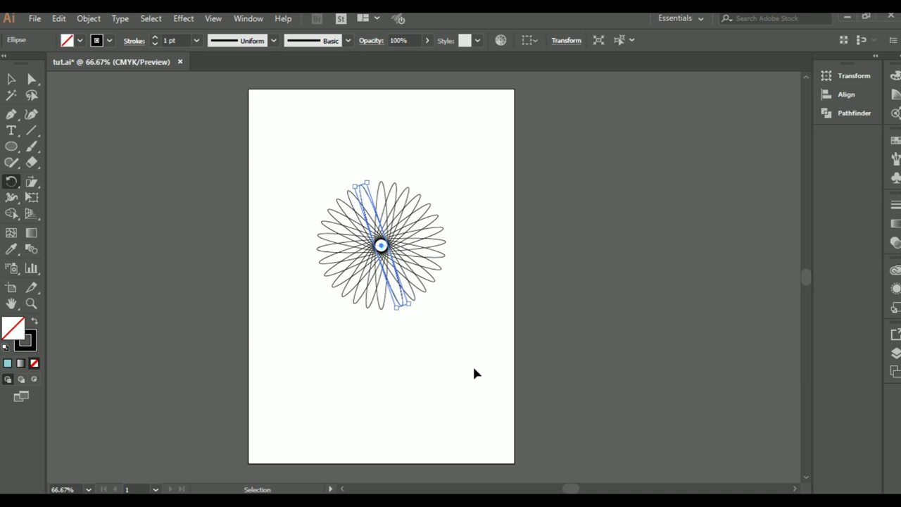
pyautogui.hotkey('ctrl', 'd')
pyautogui.click(19, 79)
pyautogui.click(473, 438)
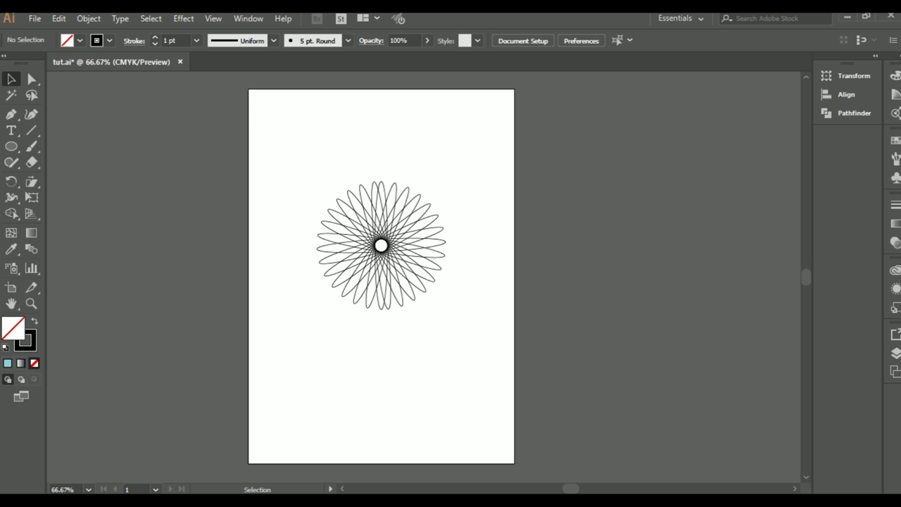
# Zoom in step by step on the rosette's open centre.
pyautogui.click(31, 305)
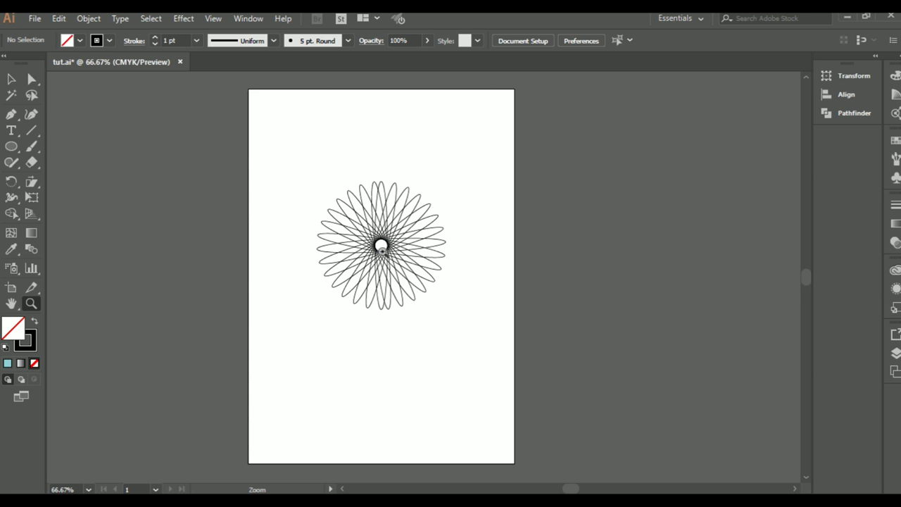
pyautogui.click(380, 243)
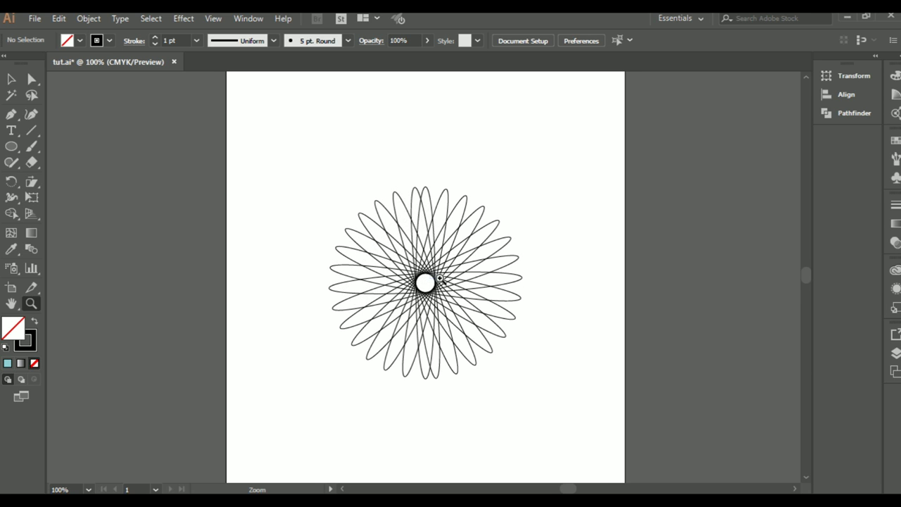
pyautogui.click(433, 278)
pyautogui.click(393, 277)
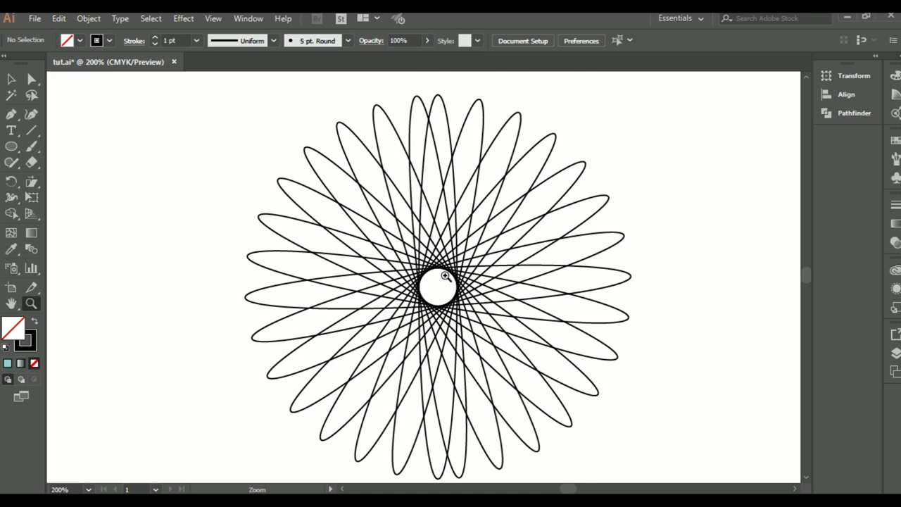
pyautogui.click(445, 276)
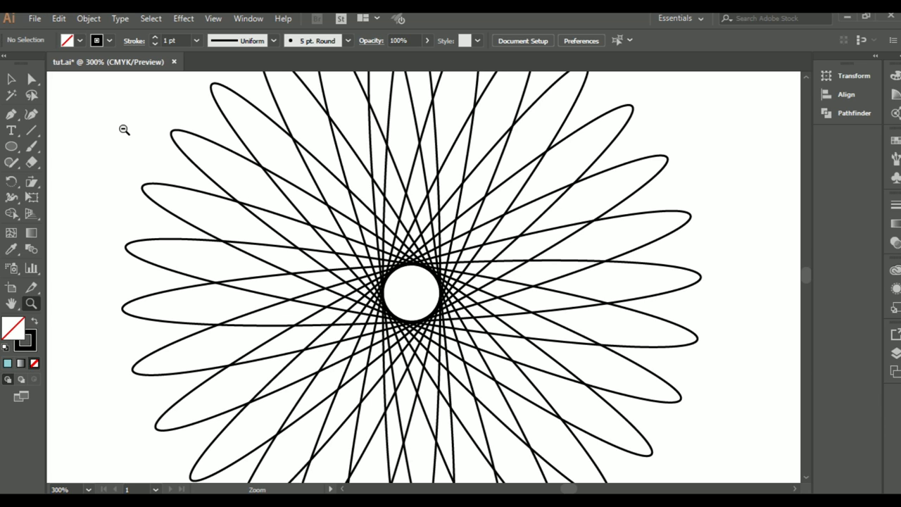
# Zoom back out to a full view of the page.
pyautogui.keyDown('alt'); pyautogui.click(124, 130); pyautogui.keyUp('alt')
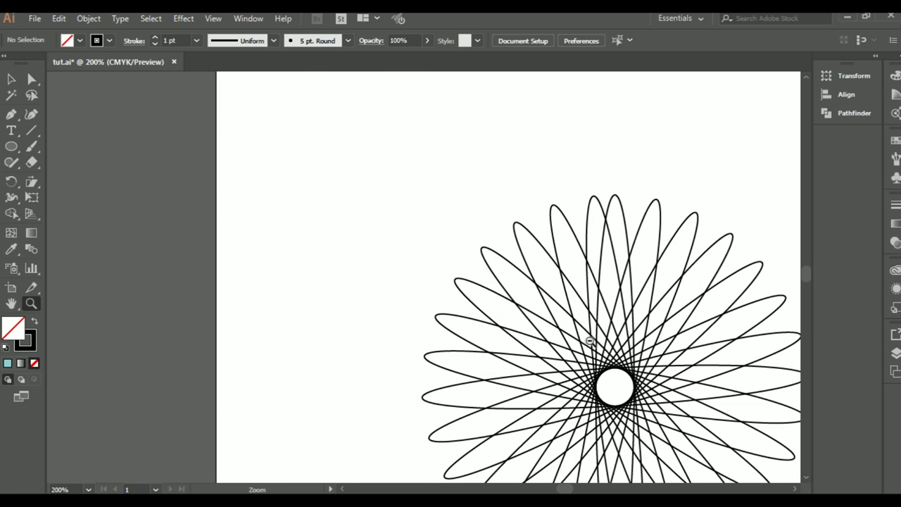
pyautogui.keyDown('alt'); pyautogui.click(591, 342); pyautogui.keyUp('alt')
pyautogui.keyDown('alt'); pyautogui.click(443, 315); pyautogui.keyUp('alt')
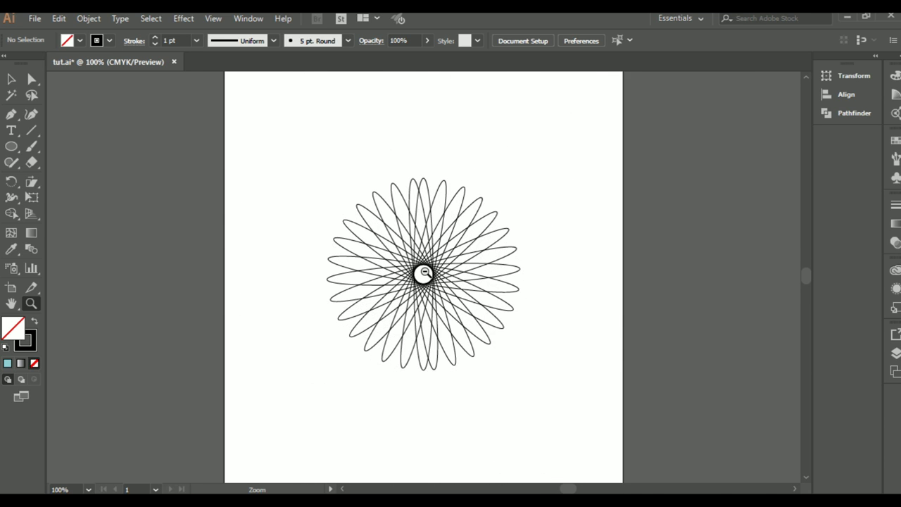
pyautogui.keyDown('alt'); pyautogui.click(425, 273); pyautogui.keyUp('alt')
# Marquee-zoom into the central hole and the crossing strokes beside and above it.
pyautogui.moveTo(342, 198); pyautogui.dragTo(483, 318)
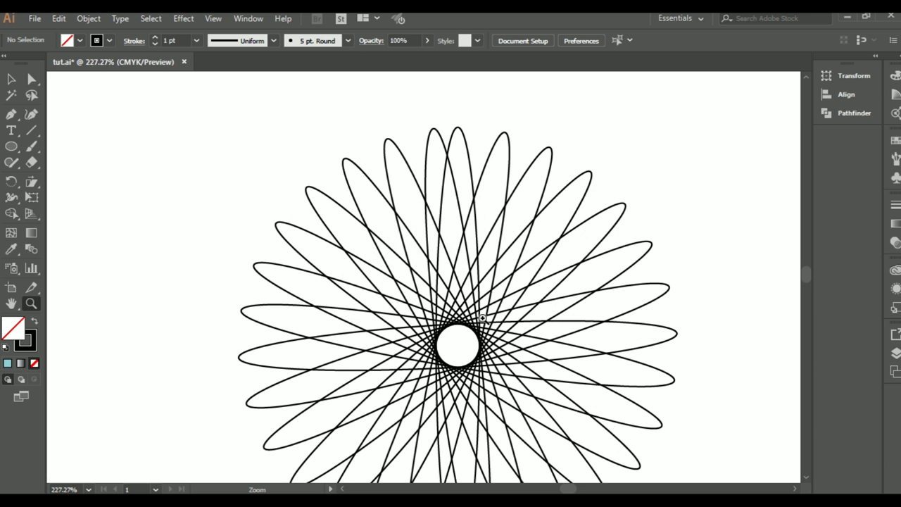
pyautogui.moveTo(407, 309); pyautogui.dragTo(514, 377)
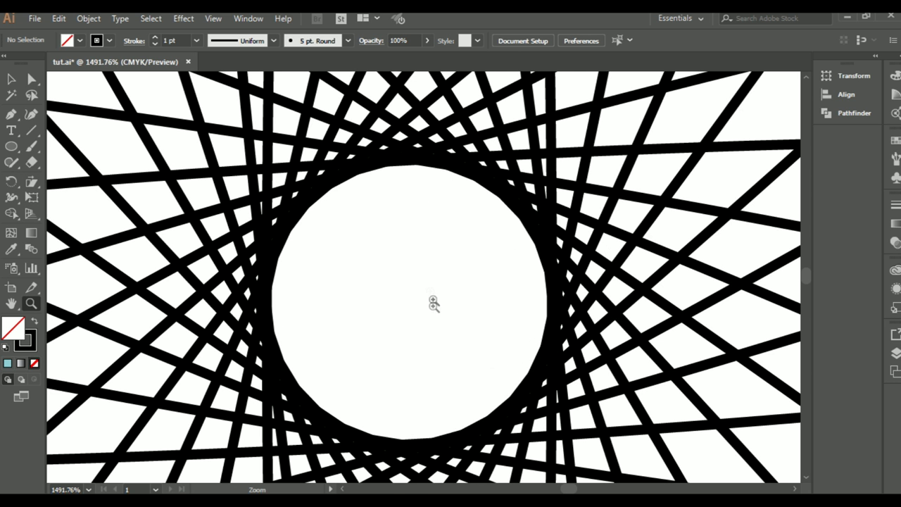
pyautogui.moveTo(502, 137); pyautogui.dragTo(656, 266)
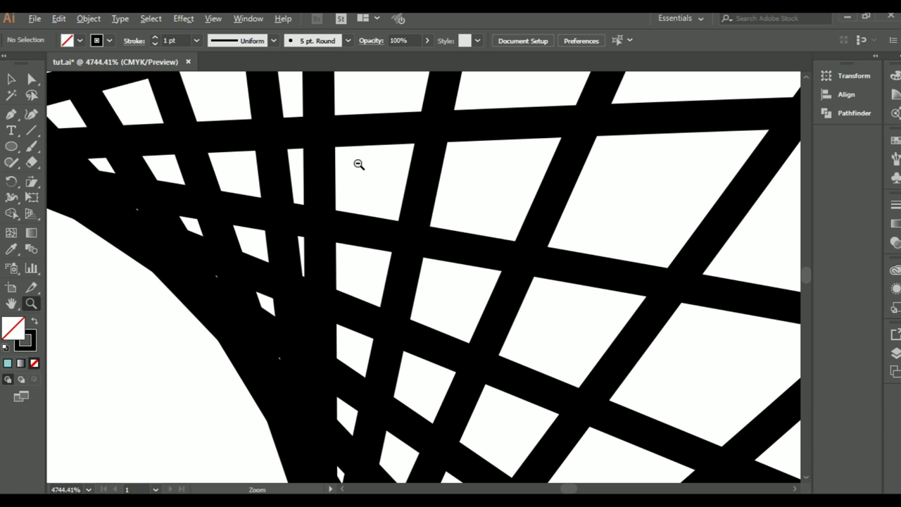
pyautogui.moveTo(356, 161); pyautogui.dragTo(552, 299)
pyautogui.moveTo(200, 167); pyautogui.dragTo(569, 430)
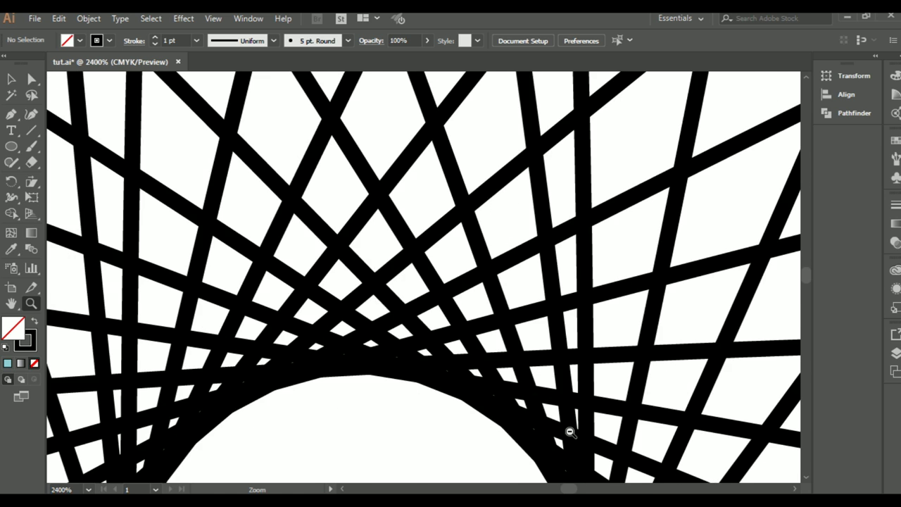
pyautogui.moveTo(216, 141); pyautogui.dragTo(656, 456)
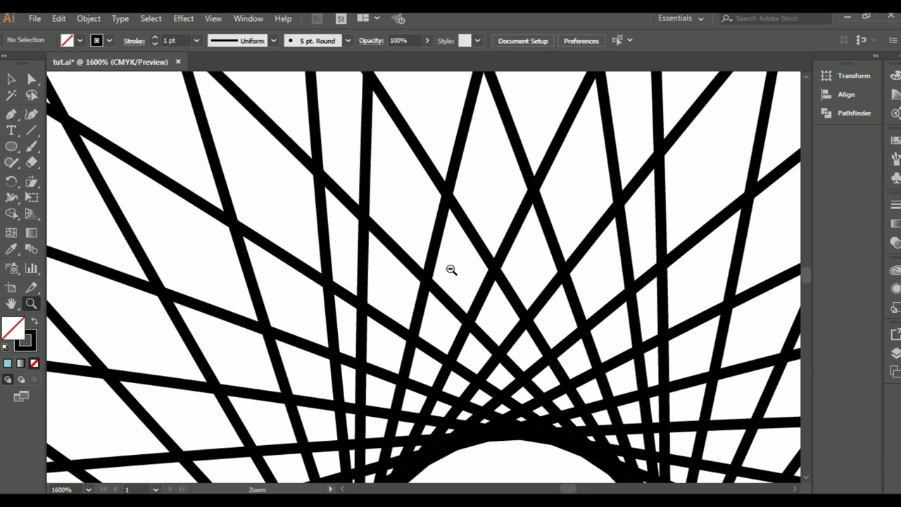
# Zoom out gradually until the whole rosette fits on screen.
pyautogui.keyDown('alt'); pyautogui.click(451, 270); pyautogui.keyUp('alt')
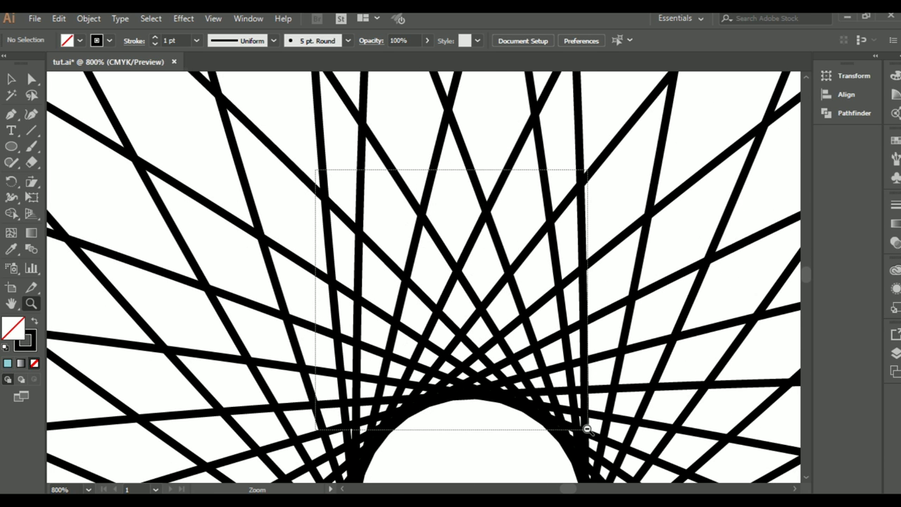
pyautogui.keyDown('alt'); pyautogui.click(553, 421); pyautogui.keyUp('alt')
pyautogui.keyDown('alt'); pyautogui.click(553, 421); pyautogui.keyUp('alt')
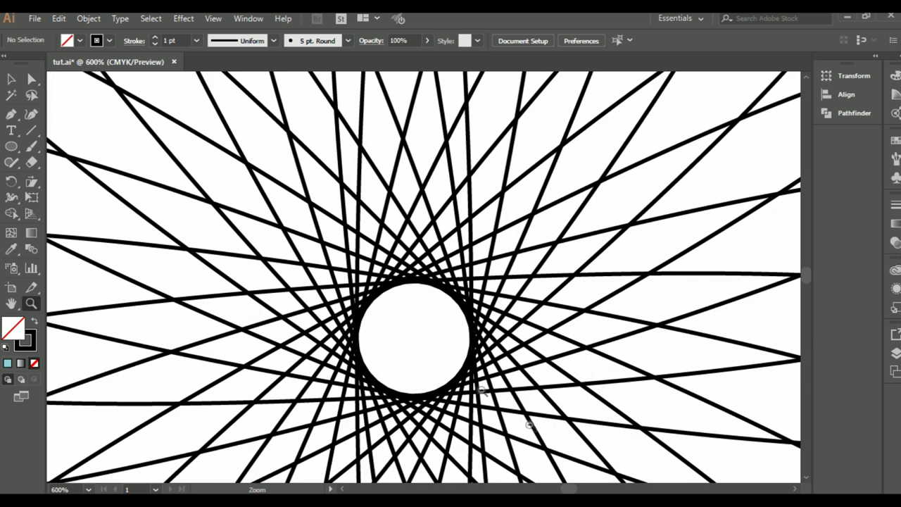
pyautogui.keyDown('alt'); pyautogui.click(402, 303); pyautogui.keyUp('alt')
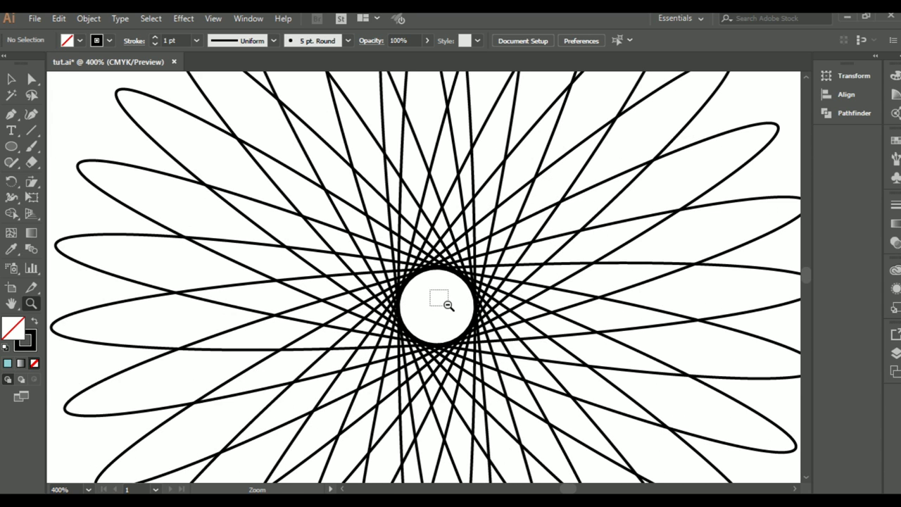
pyautogui.keyDown('alt'); pyautogui.click(444, 304); pyautogui.keyUp('alt')
pyautogui.keyDown('alt'); pyautogui.click(540, 363); pyautogui.keyUp('alt')
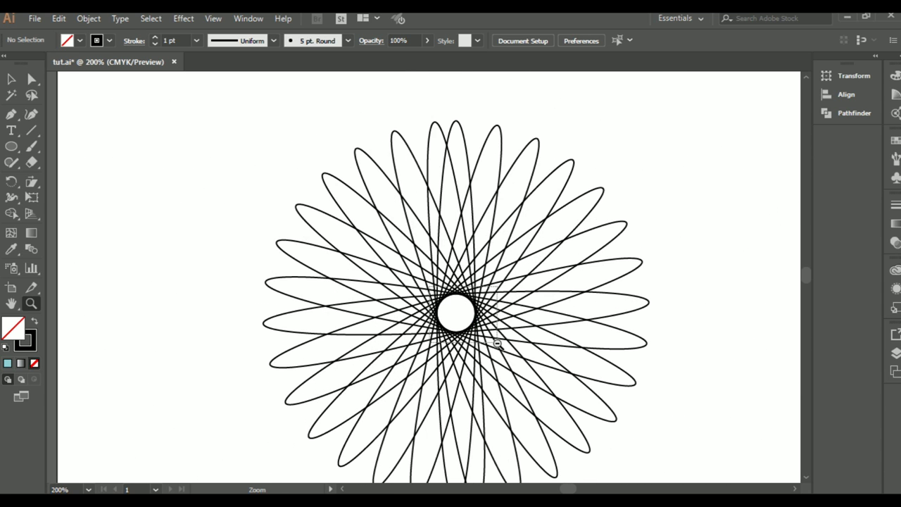
pyautogui.keyDown('alt'); pyautogui.click(496, 339); pyautogui.keyUp('alt')
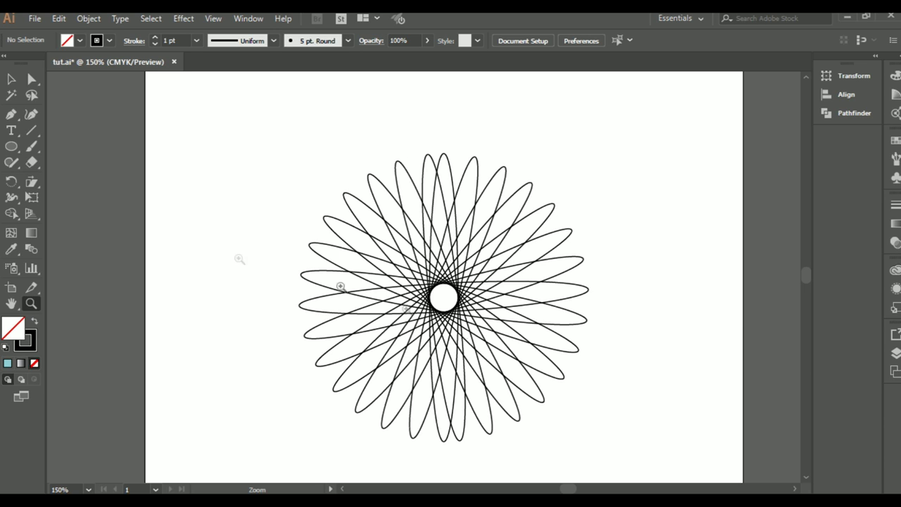
# Switch to the Selection tool and Alt-scroll the zoom in and out on the rosette.
pyautogui.click(11, 79)
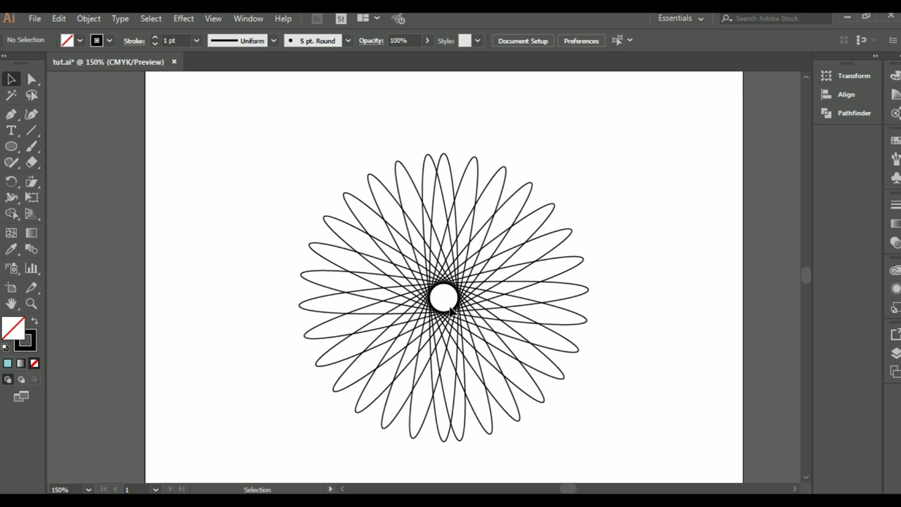
pyautogui.scroll(1, 450, 301)
pyautogui.scroll(3, 451, 302)
pyautogui.scroll(3, 451, 303)
pyautogui.scroll(-1, 404, 200)
pyautogui.scroll(-4, 405, 201)
pyautogui.scroll(-2, 405, 201)
pyautogui.scroll(-2, 405, 200)
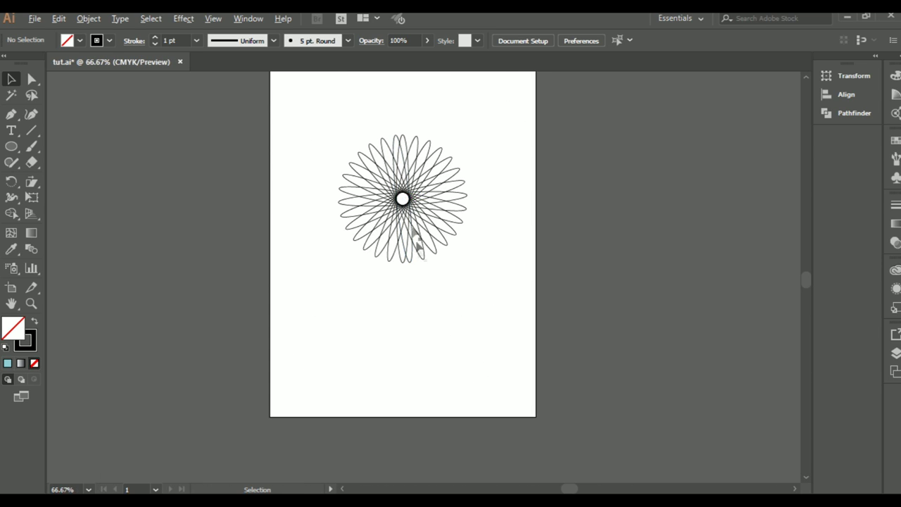
pyautogui.scroll(4, 422, 143)
pyautogui.scroll(-2, 420, 133)
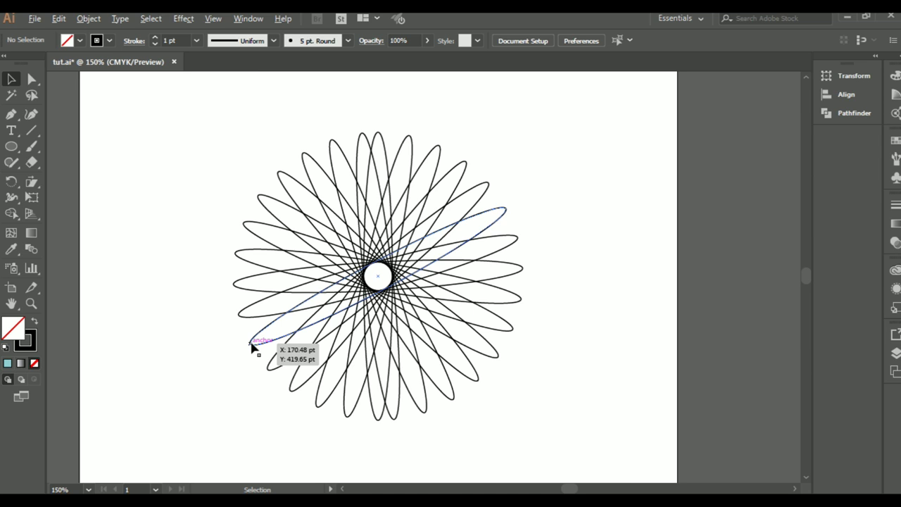
# Alt-scroll the zoom from 3200% back to 150% so the whole rosette is visible.
pyautogui.scroll(3, 252, 347)
pyautogui.scroll(2, 252, 347)
pyautogui.scroll(2, 252, 346)
pyautogui.scroll(-4, 252, 346)
pyautogui.scroll(-3, 252, 347)
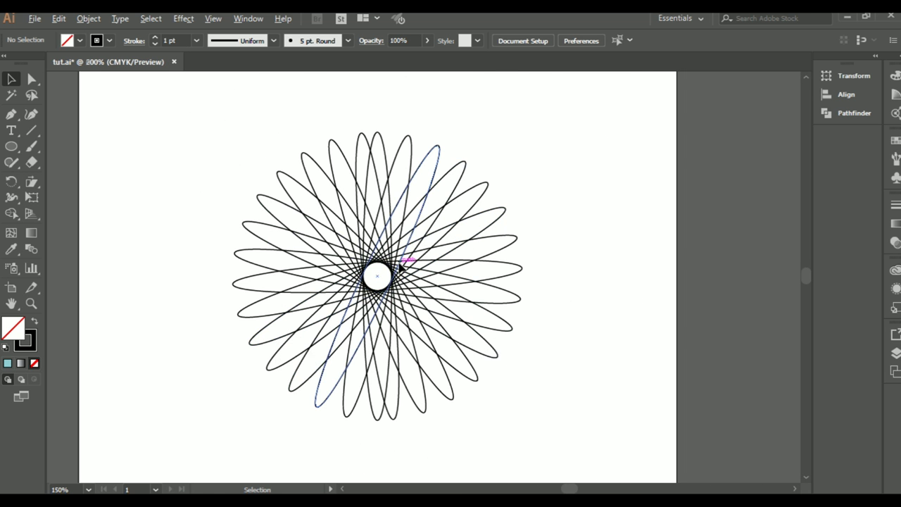
pyautogui.scroll(5, 399, 266)
pyautogui.scroll(2, 399, 266)
pyautogui.scroll(-1, 399, 268)
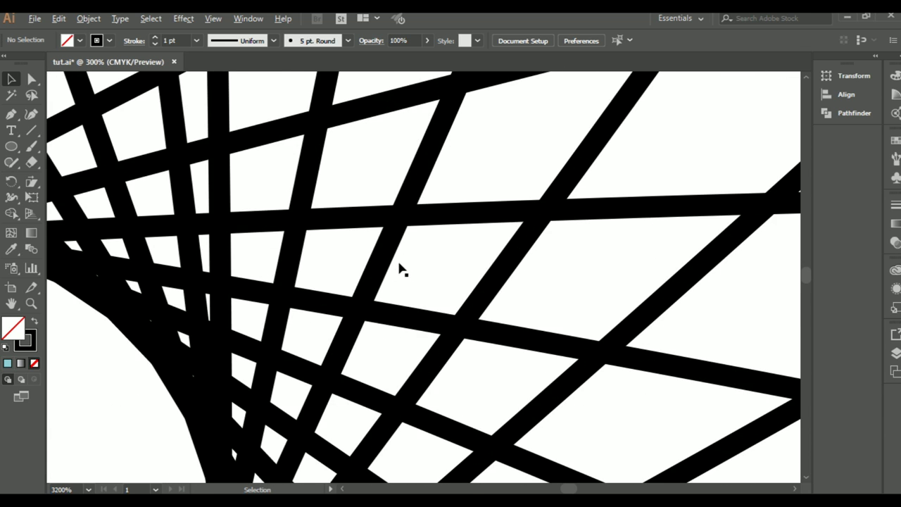
pyautogui.scroll(-7, 399, 267)
pyautogui.scroll(-1, 399, 267)
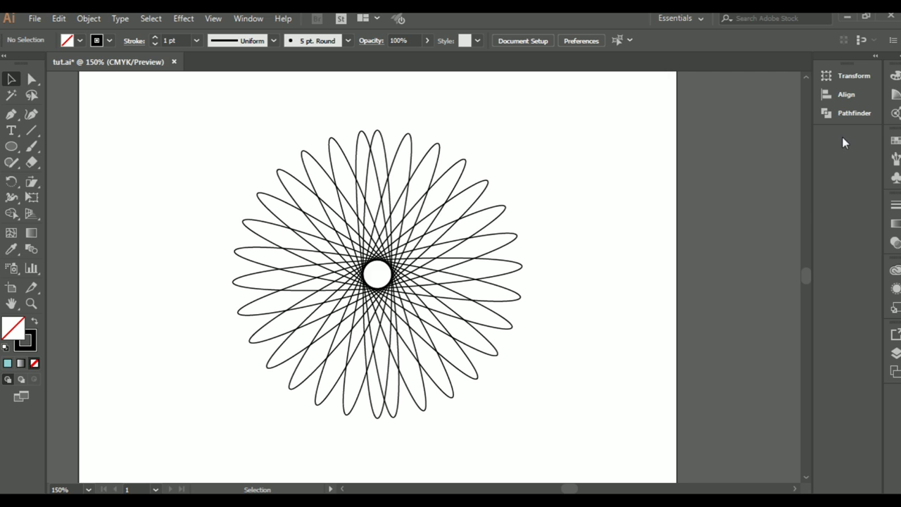
pyautogui.click(250, 19)
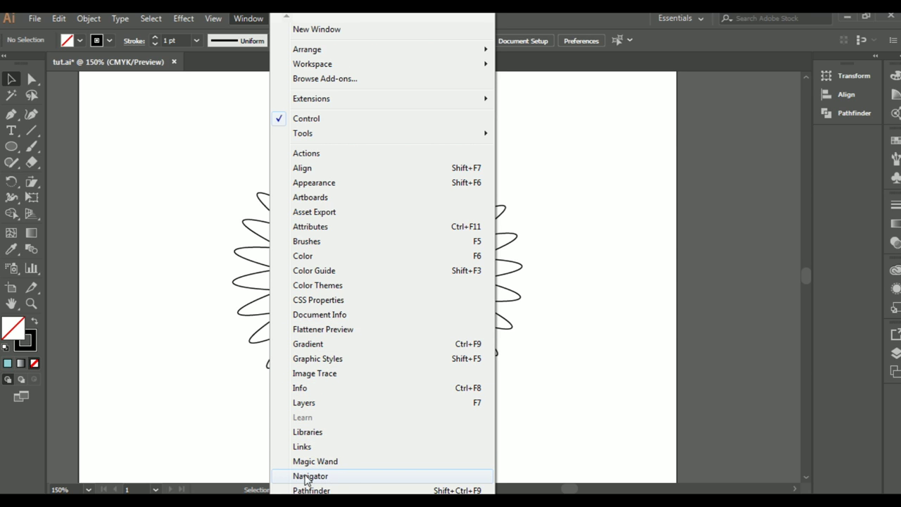
# Show the Navigator panel, zoom in to 400%, then zoom back out two steps.
pyautogui.click(304, 476)
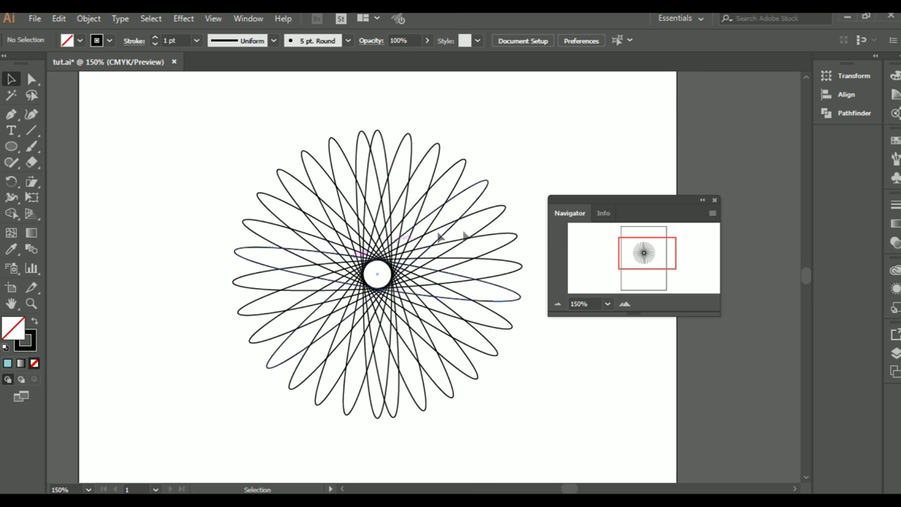
pyautogui.moveTo(641, 200)
pyautogui.mouseDown()
pyautogui.moveTo(666, 97)
pyautogui.moveTo(623, 90)
pyautogui.mouseUp()
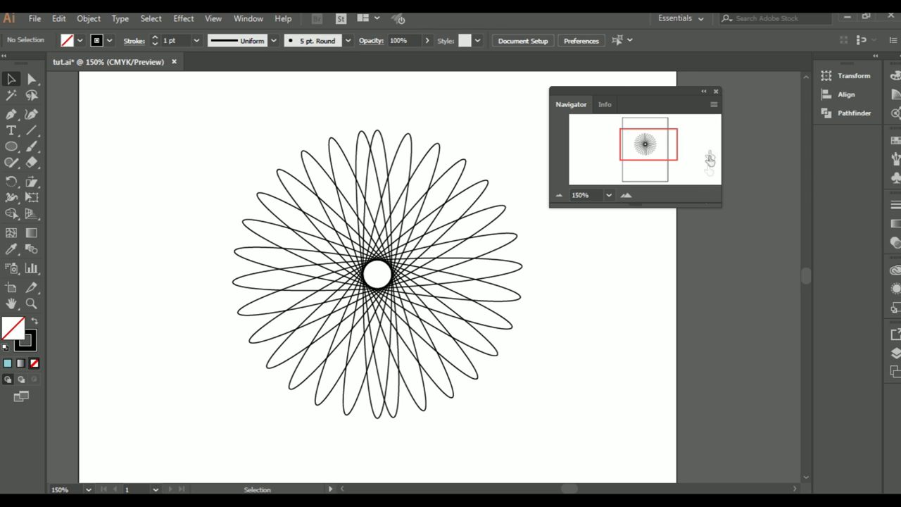
pyautogui.click(626, 196)
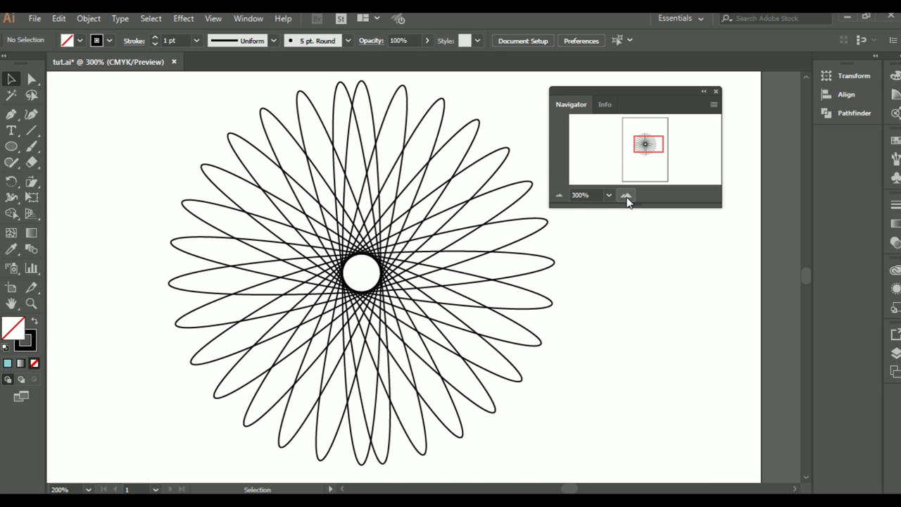
pyautogui.click(626, 196)
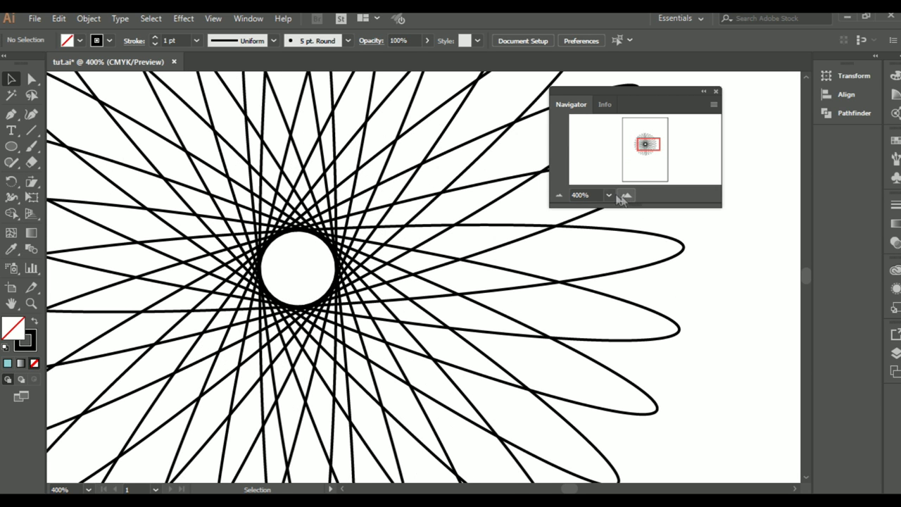
pyautogui.click(558, 197)
pyautogui.click(558, 197)
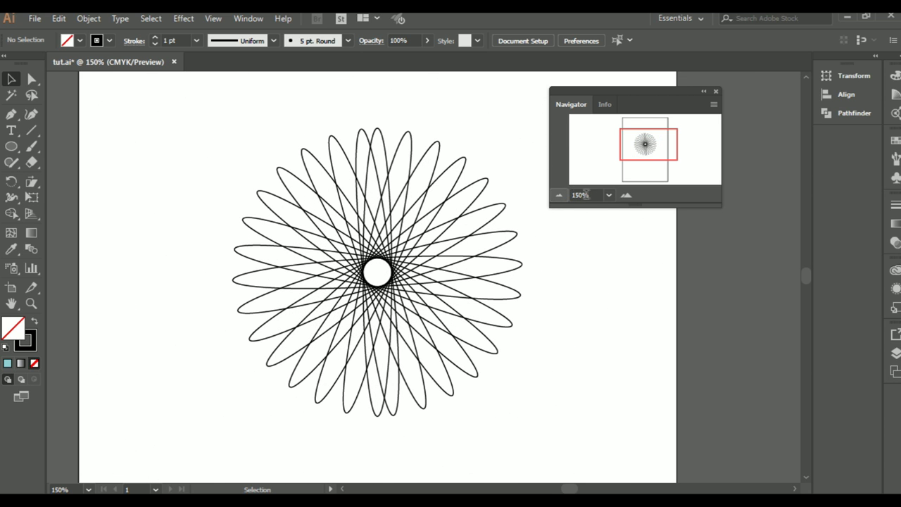
# Set the Navigator zoom to 100%, then 25%, back to 100%, and close Navigator.
pyautogui.click(609, 197)
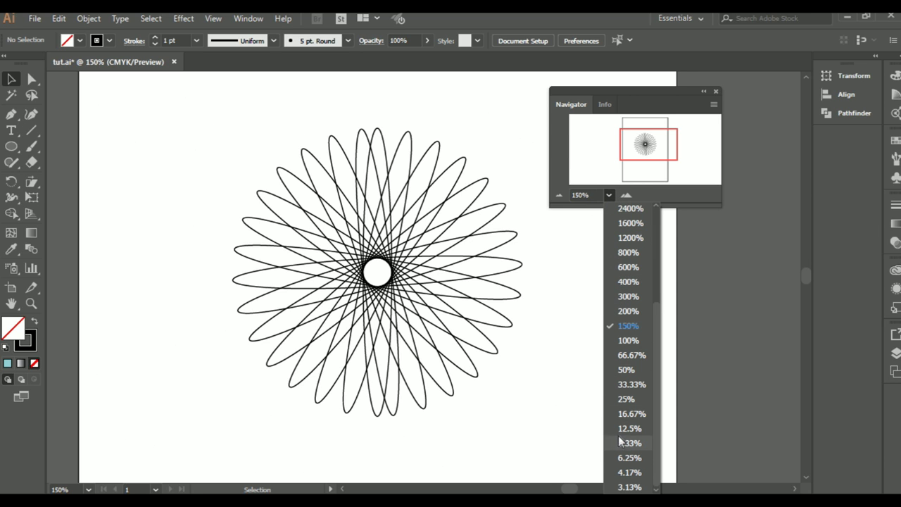
pyautogui.click(629, 341)
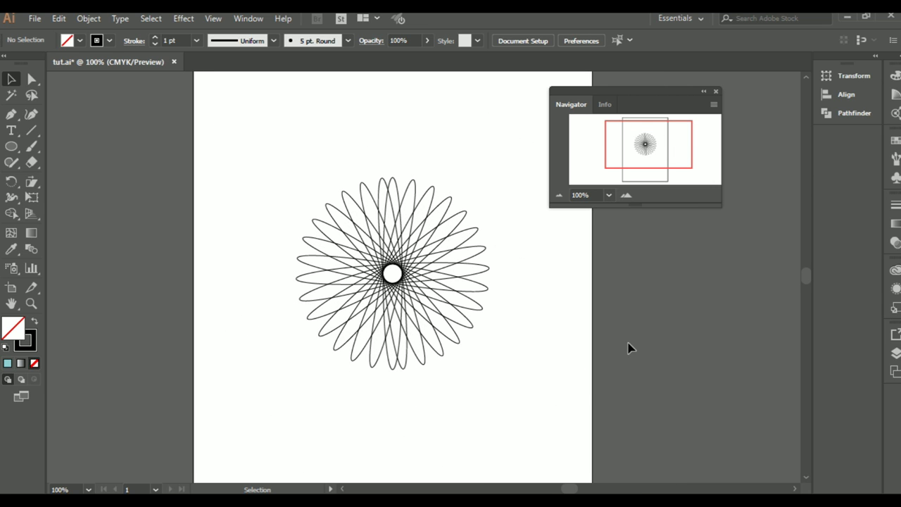
pyautogui.click(608, 195)
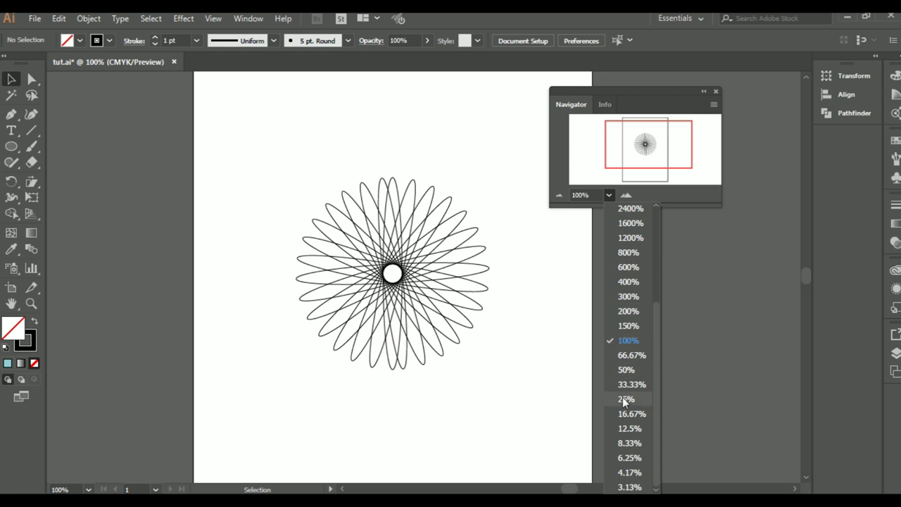
pyautogui.click(625, 399)
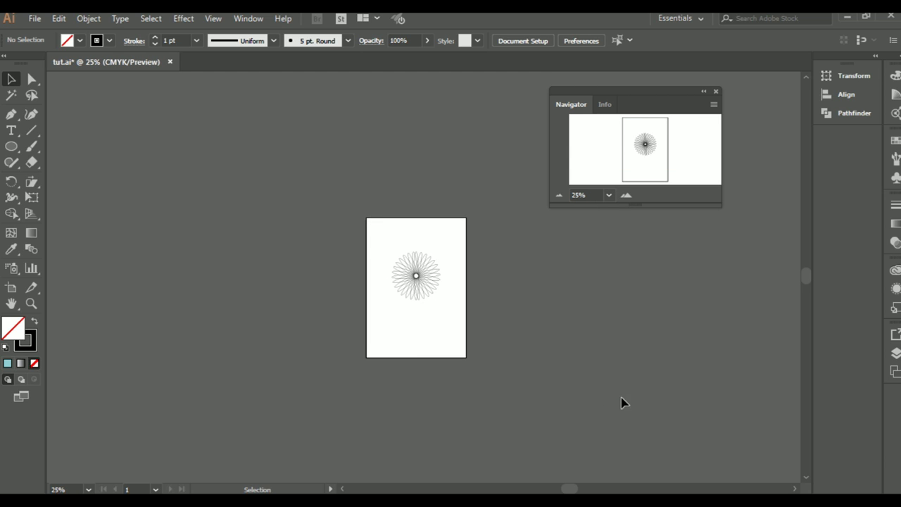
pyautogui.click(609, 195)
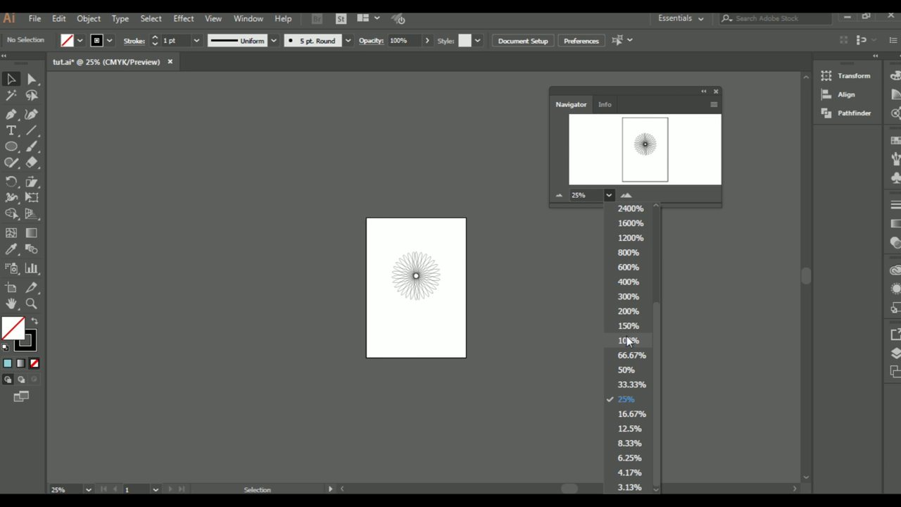
pyautogui.click(628, 340)
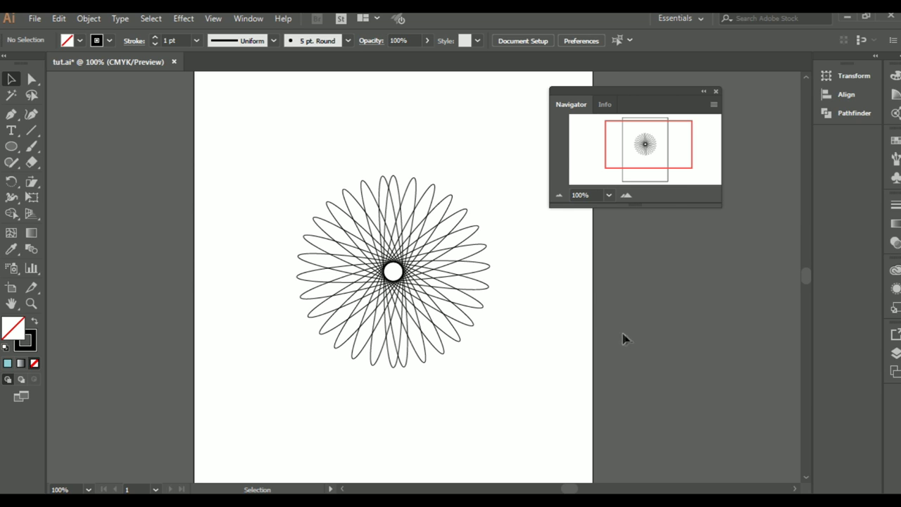
pyautogui.click(716, 92)
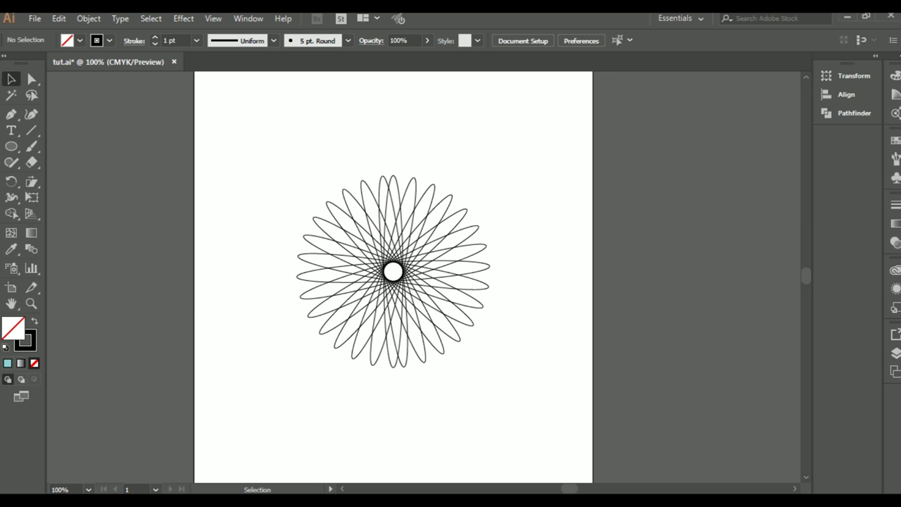
# Pan the artboard at 100% with the Hand tool, shifting the rosette slightly right.
pyautogui.scroll(1, 391, 281)
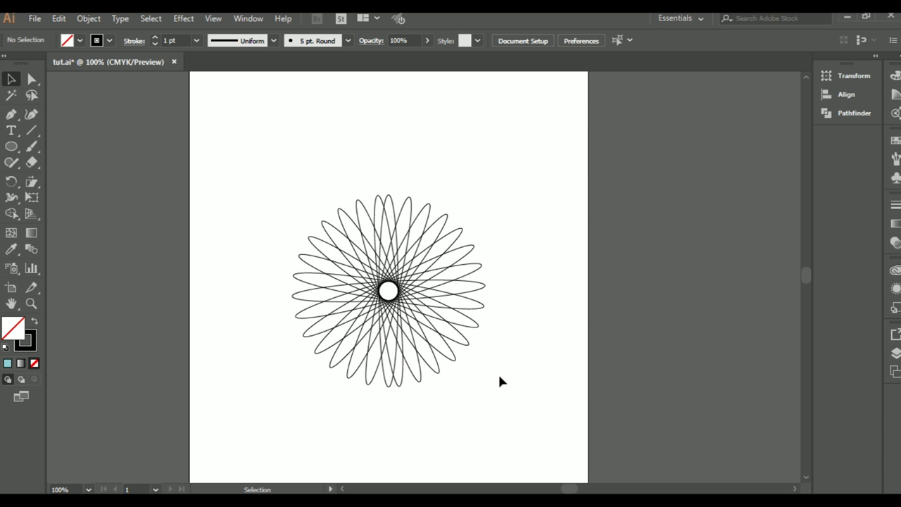
pyautogui.moveTo(499, 376)
pyautogui.mouseDown()
pyautogui.moveTo(655, 242)
pyautogui.moveTo(497, 413)
pyautogui.moveTo(266, 366)
pyautogui.moveTo(372, 258)
pyautogui.moveTo(626, 378)
pyautogui.moveTo(437, 448)
pyautogui.moveTo(363, 320)
pyautogui.moveTo(530, 303)
pyautogui.moveTo(527, 390)
pyautogui.moveTo(515, 378)
pyautogui.moveTo(533, 373)
pyautogui.mouseUp()
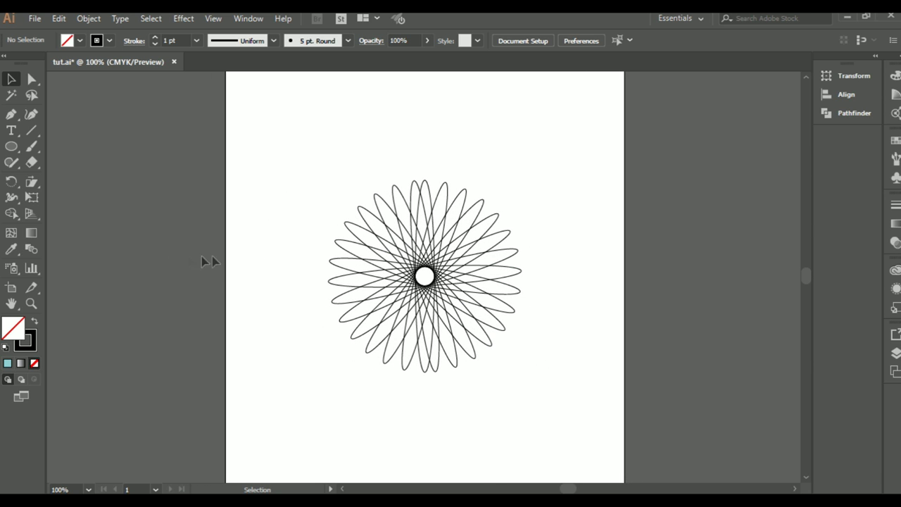
pyautogui.click(11, 303)
pyautogui.moveTo(364, 263)
pyautogui.mouseDown()
pyautogui.moveTo(213, 398)
pyautogui.moveTo(424, 295)
pyautogui.moveTo(490, 339)
pyautogui.moveTo(333, 245)
pyautogui.moveTo(392, 244)
pyautogui.moveTo(379, 256)
pyautogui.mouseUp()
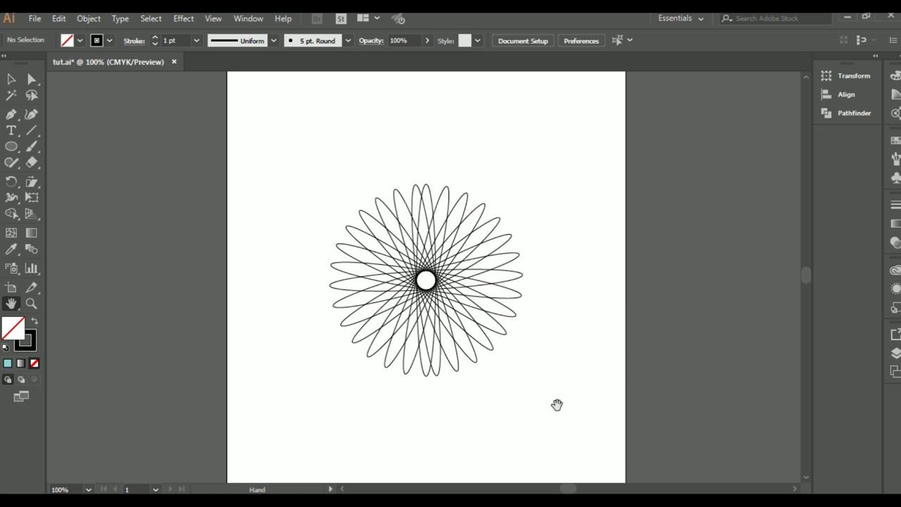
pyautogui.click(249, 19)
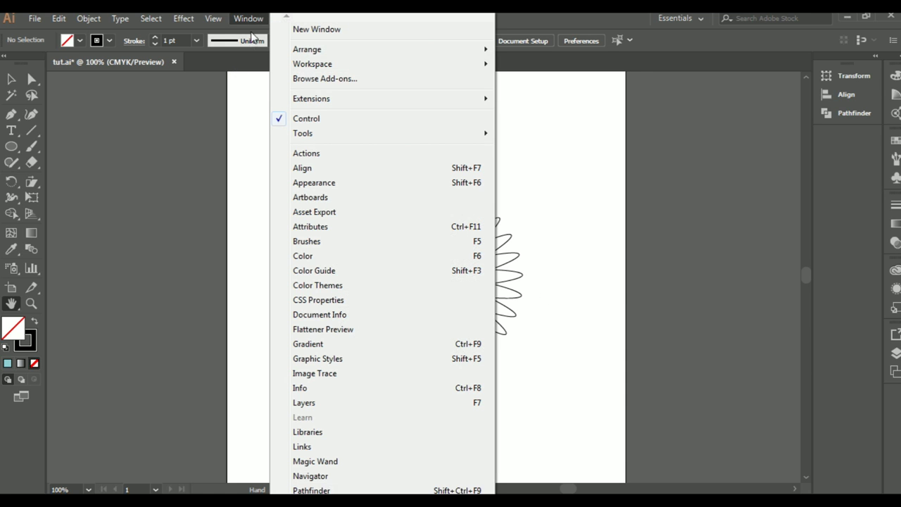
# Reopen the Navigator and zoom to 400% on the rosette's lower petal tips.
pyautogui.click(317, 476)
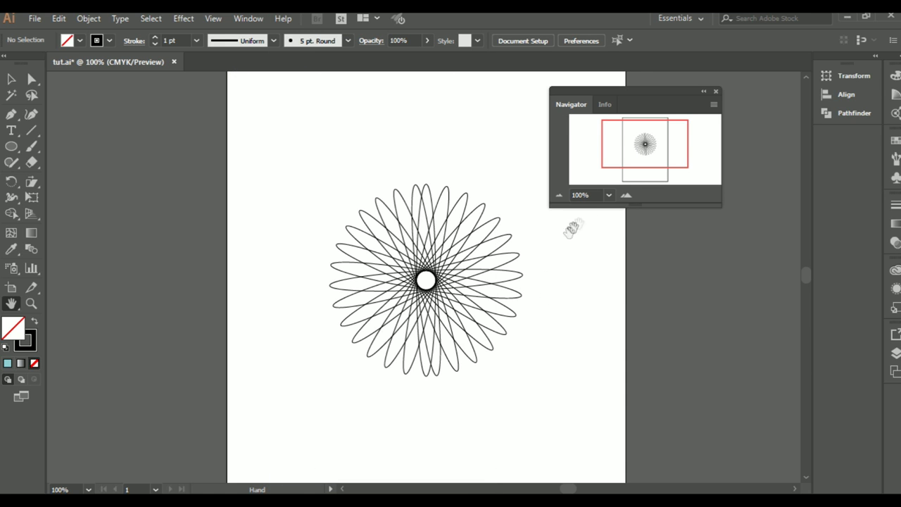
pyautogui.moveTo(643, 145)
pyautogui.mouseDown()
pyautogui.moveTo(628, 170)
pyautogui.moveTo(639, 143)
pyautogui.mouseUp()
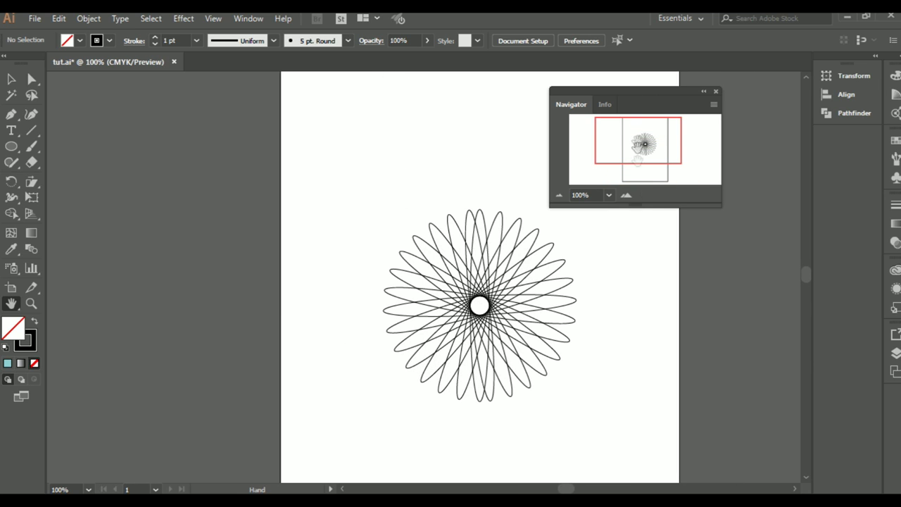
pyautogui.click(627, 195)
pyautogui.click(626, 195)
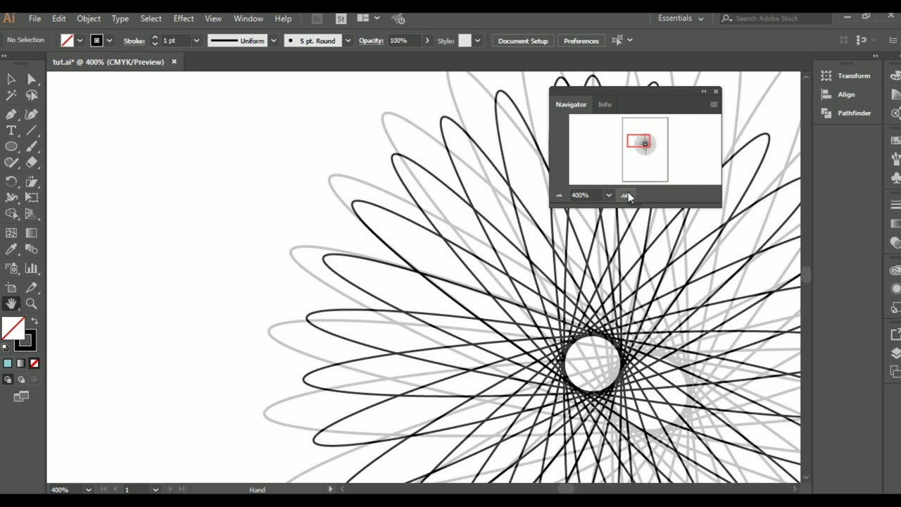
pyautogui.moveTo(638, 145)
pyautogui.mouseDown()
pyautogui.moveTo(646, 136)
pyautogui.moveTo(644, 155)
pyautogui.mouseUp()
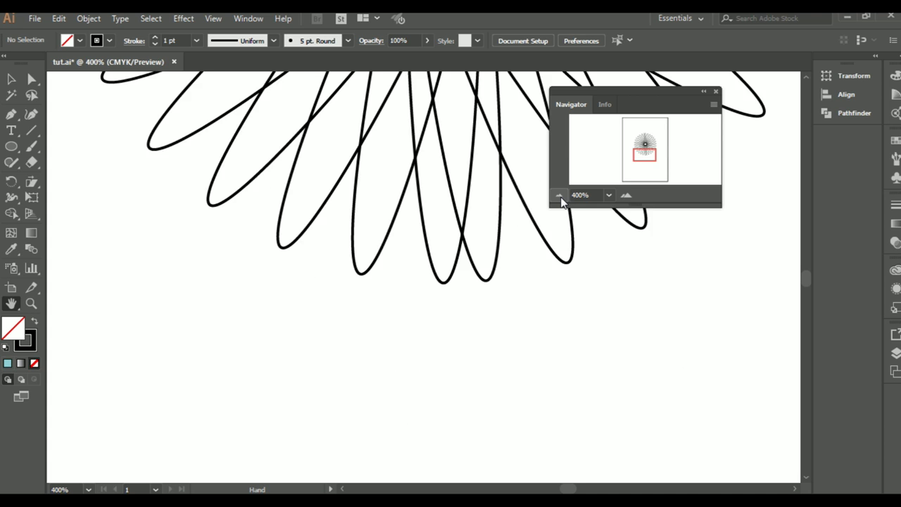
# Zoom back to 100%, recentre the rosette, and close the Navigator.
pyautogui.click(560, 196)
pyautogui.click(559, 195)
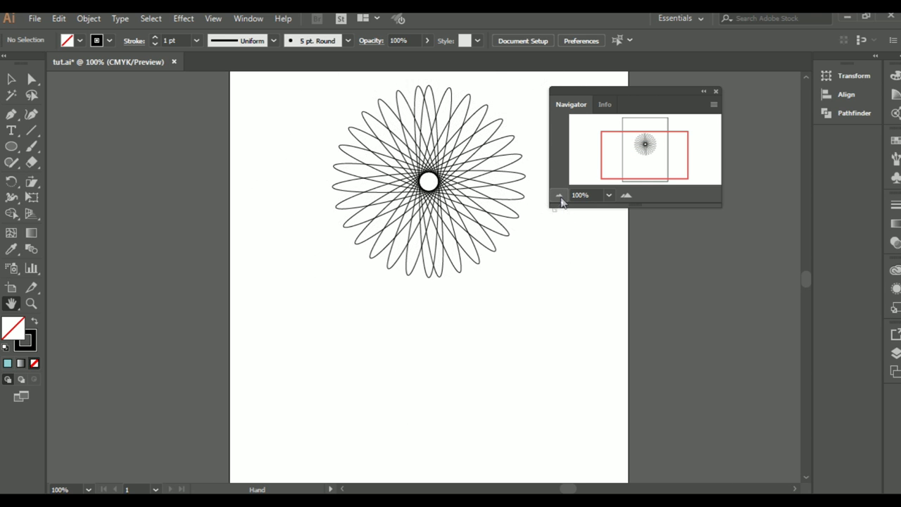
pyautogui.moveTo(503, 251); pyautogui.dragTo(477, 355)
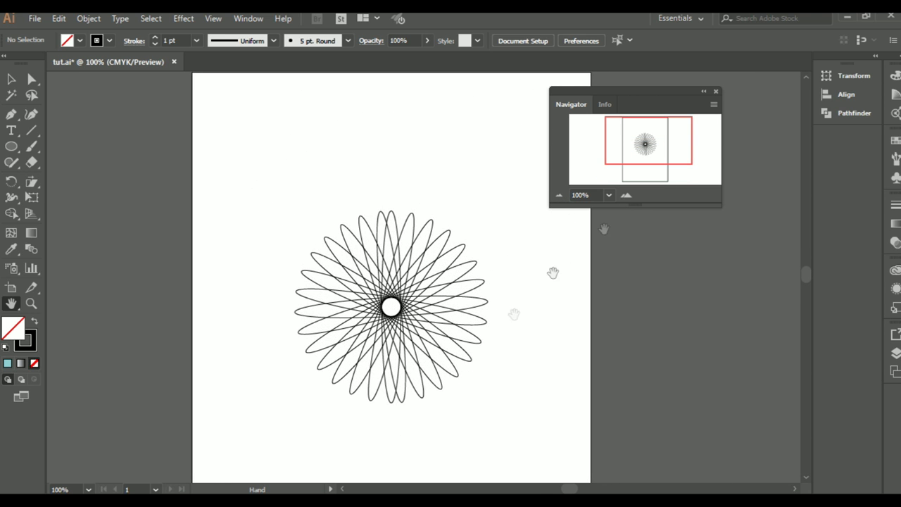
pyautogui.click(716, 92)
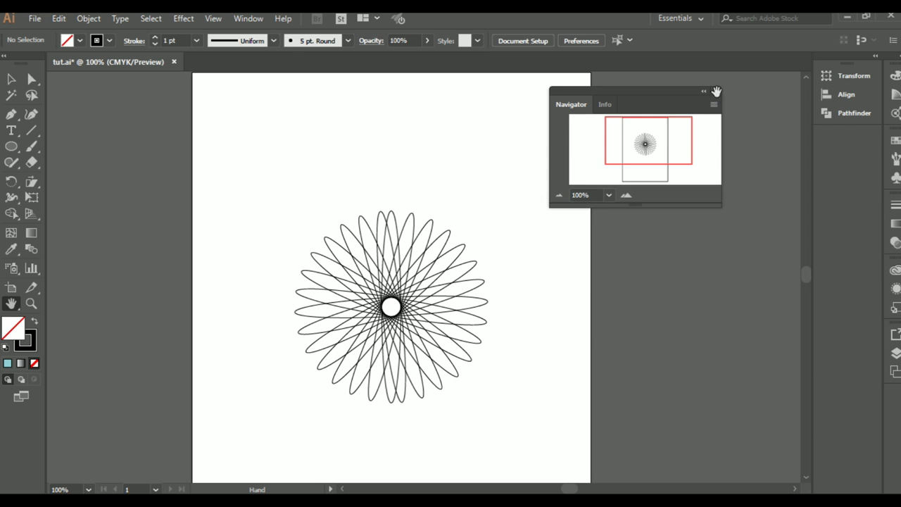